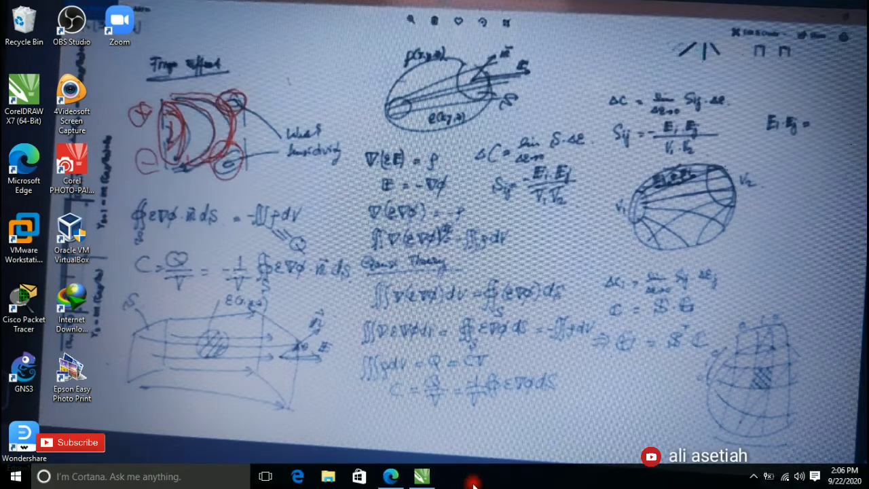
- Switch to CorelDRAW and create a new A4 portrait document in centimetres, CMYK, at 300 dpi
left_click(421, 476)
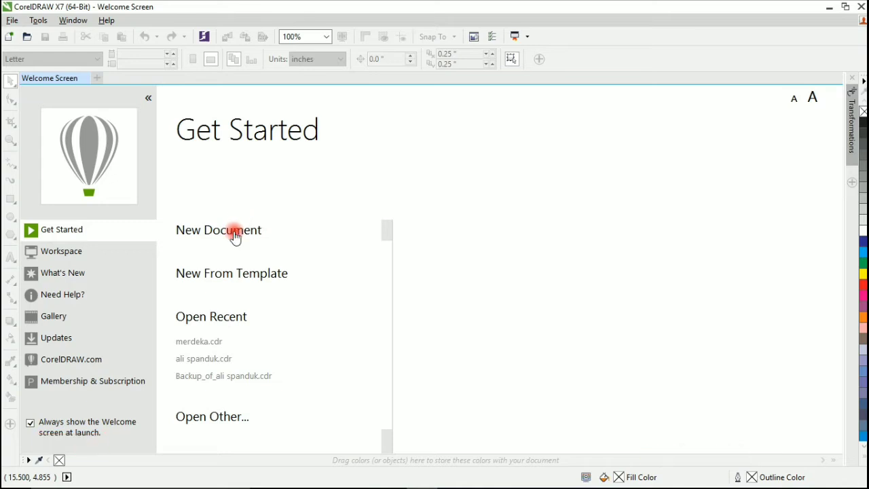
mouse_move(235, 234)
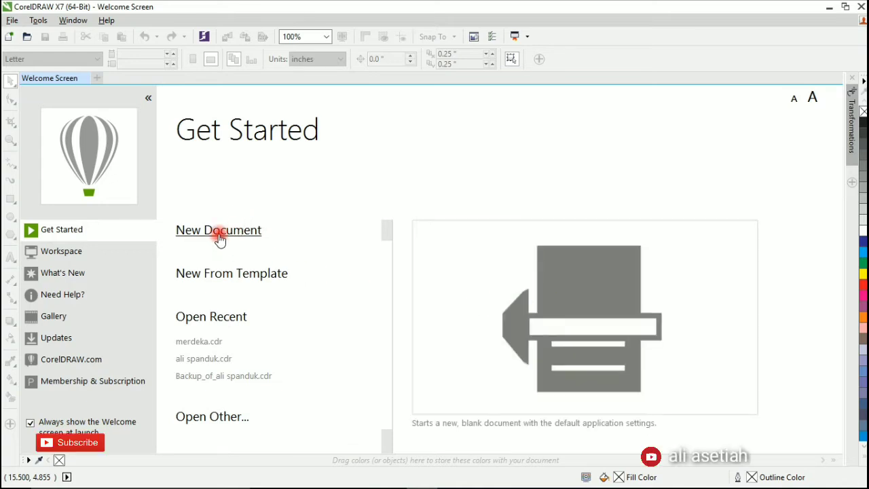
left_click(513, 263)
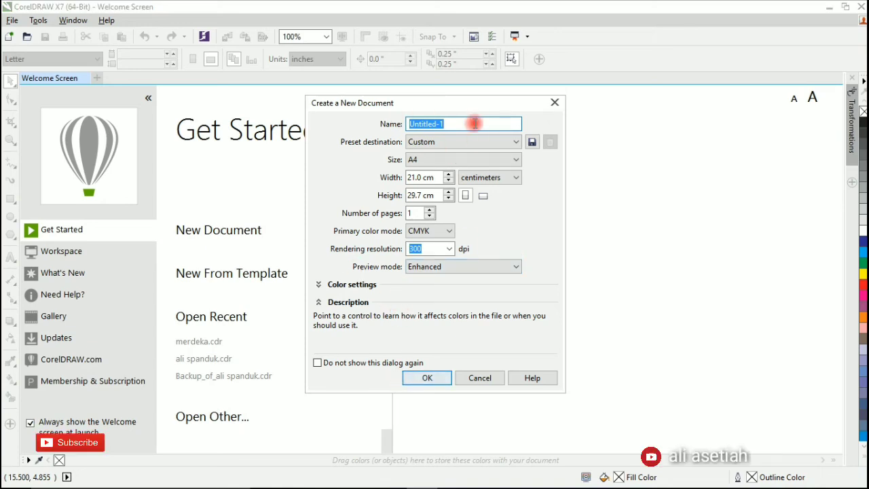
left_click(435, 378)
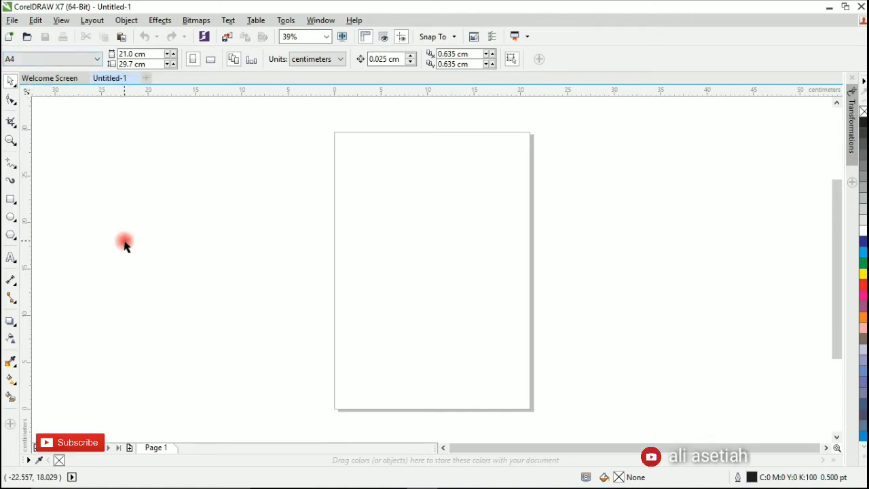
- Set the page size to 20 cm wide by 20 cm high and fit the page in view
left_click(136, 54)
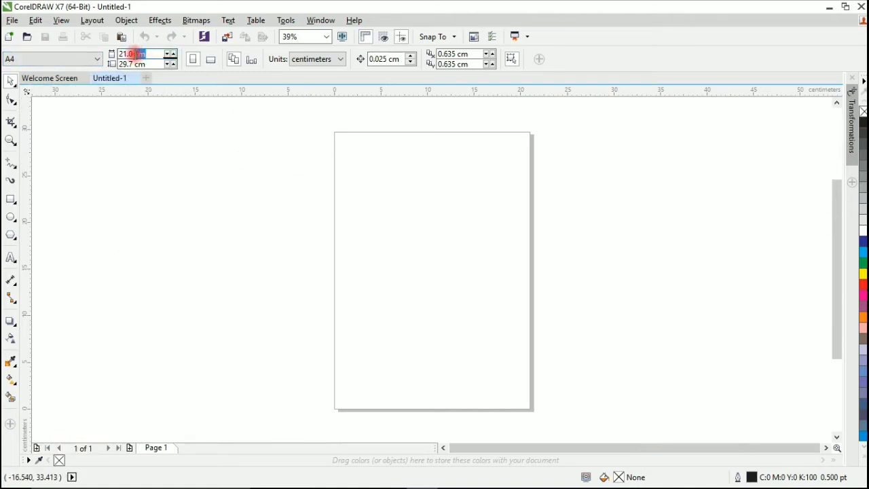
left_click(140, 55)
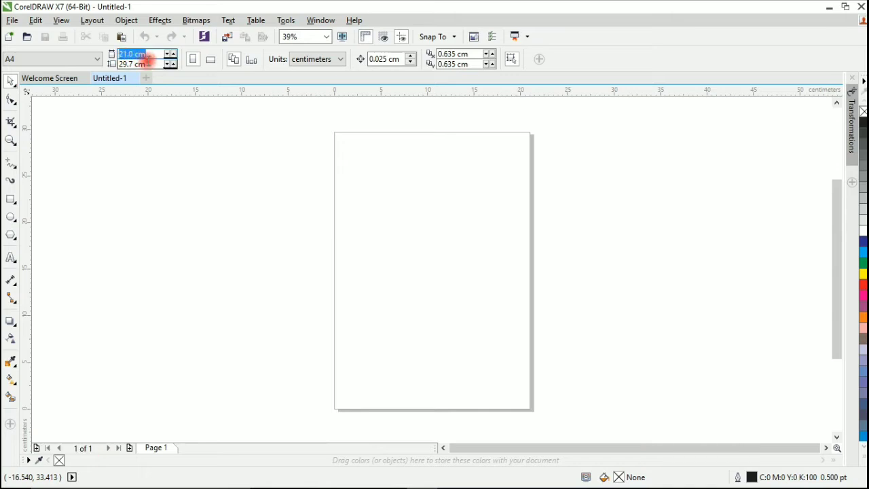
left_click(157, 65)
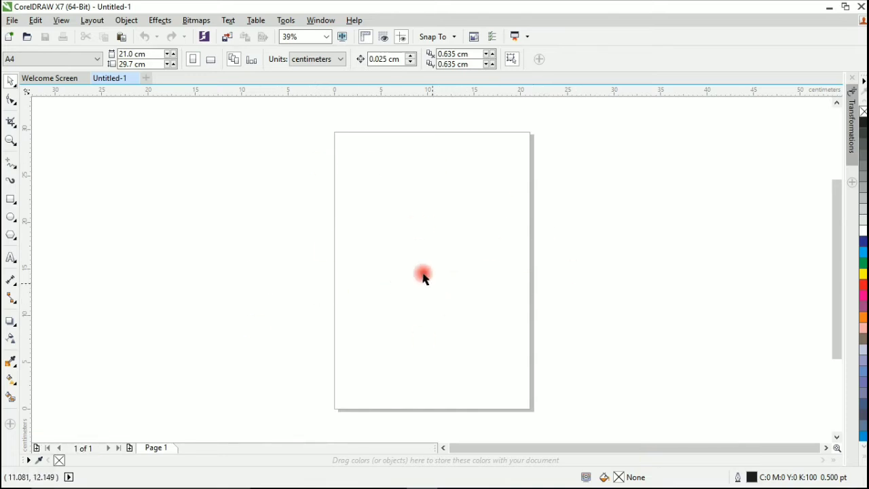
left_click(145, 55)
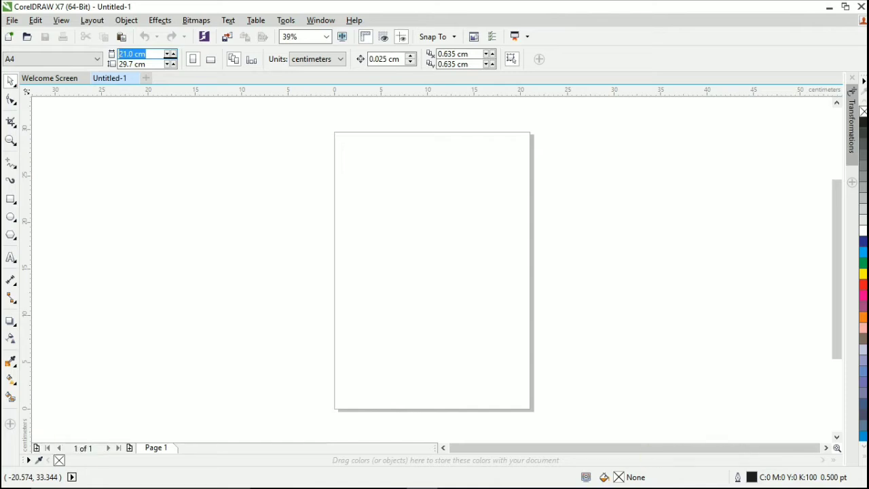
type("20")
key("Tab")
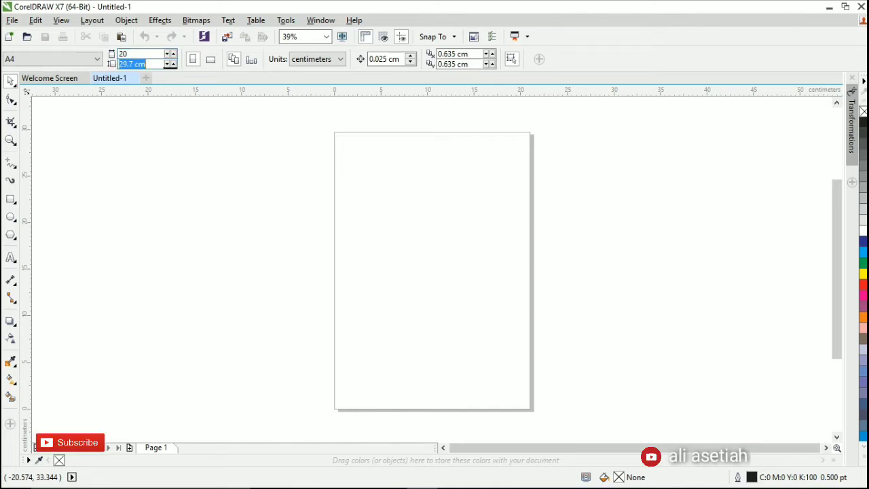
type("20")
key("Return")
left_click(325, 37)
left_click(321, 49)
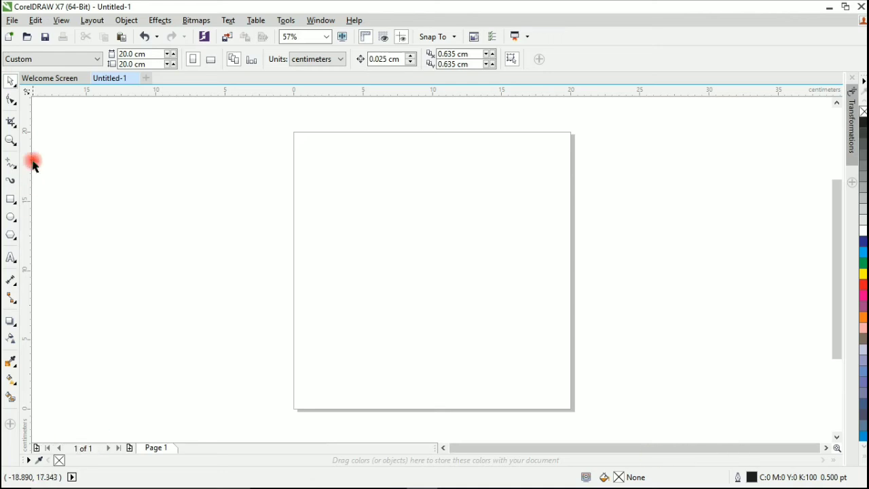
- Draw a rectangle about 16.07 cm wide and 8.89 cm high across the page's left edge
left_click(15, 197)
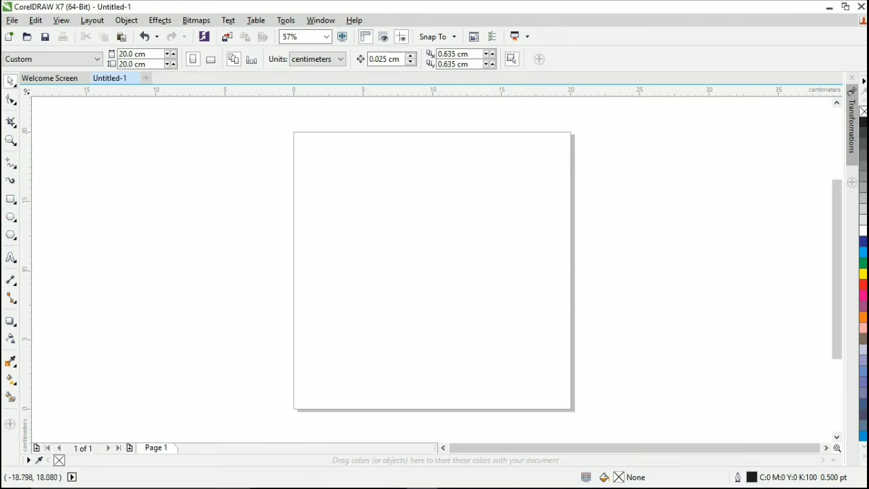
left_click(10, 200)
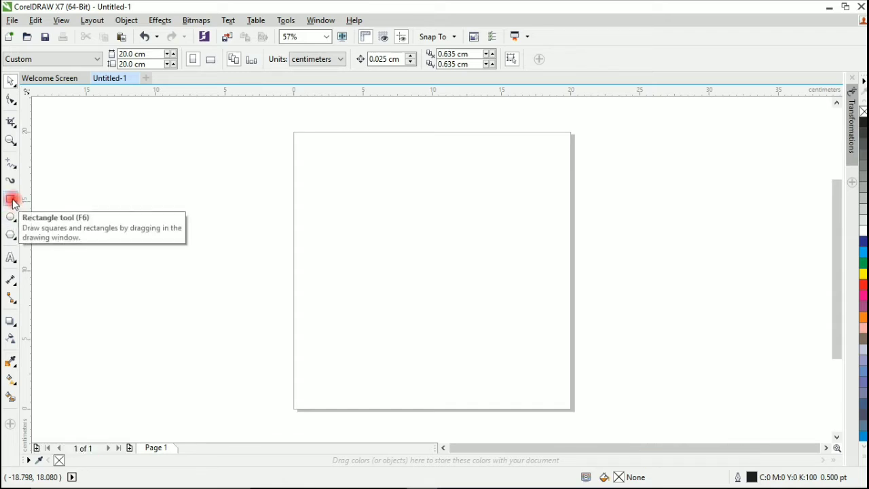
left_click(11, 199)
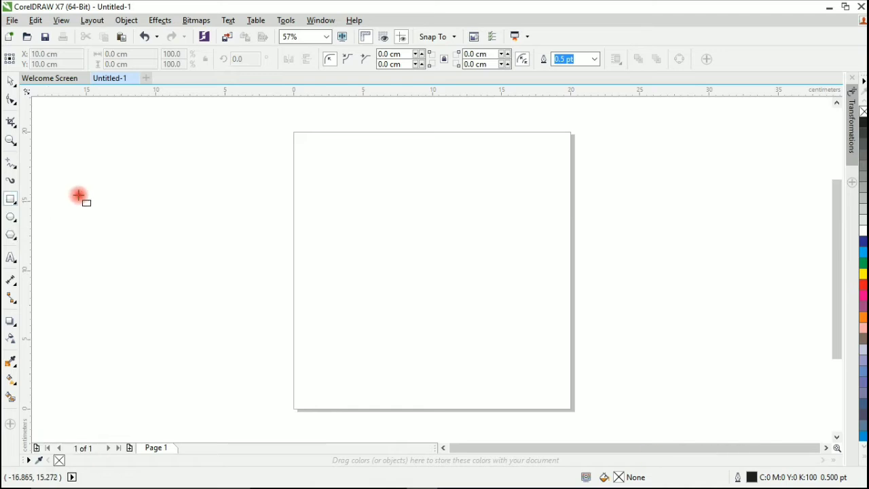
left_click(10, 199)
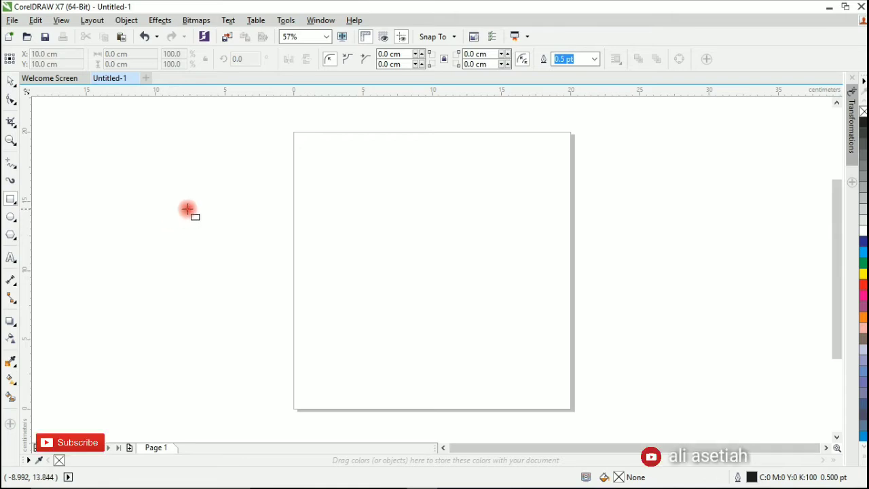
left_click(140, 178)
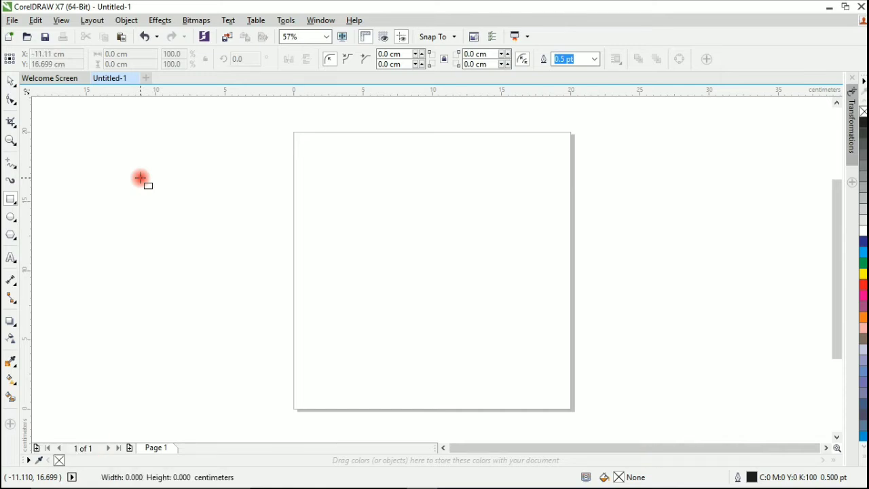
left_click_drag(140, 177, 363, 300)
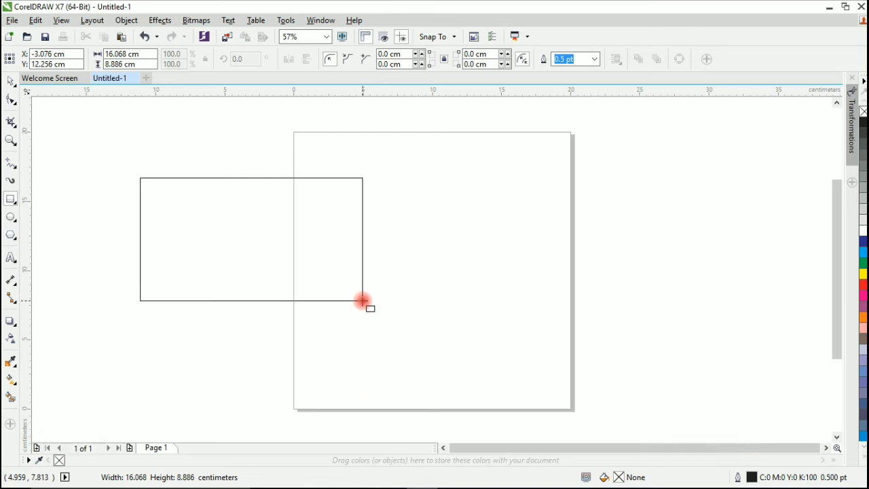
left_click_drag(362, 300, 362, 300)
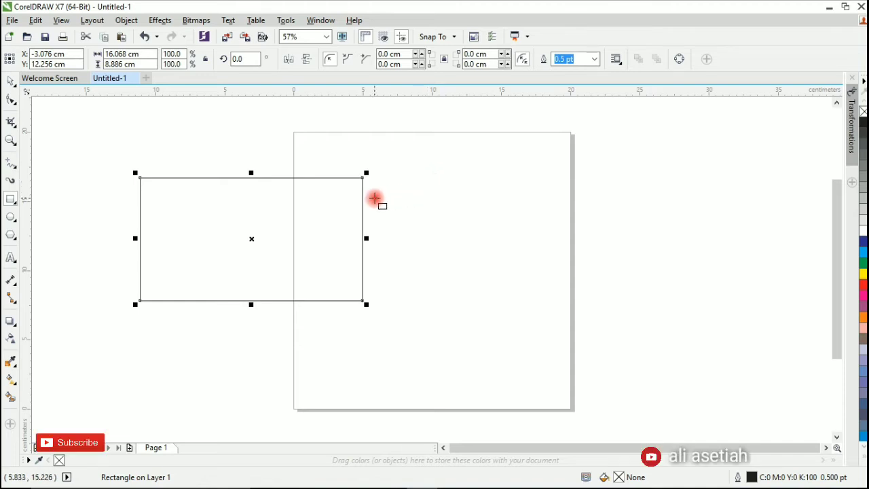
- Draw four small rectangles, two on the right half of the page and two beyond its right edge
left_click(433, 173)
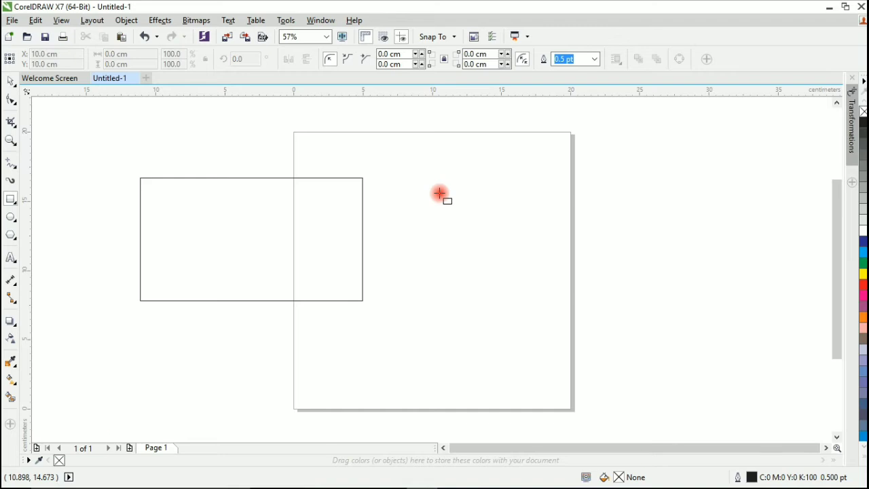
mouse_move(425, 163)
left_mouse_down()
mouse_move(481, 214)
mouse_move(540, 244)
left_mouse_up()
left_click_drag(591, 205, 647, 271)
left_click_drag(652, 177, 685, 206)
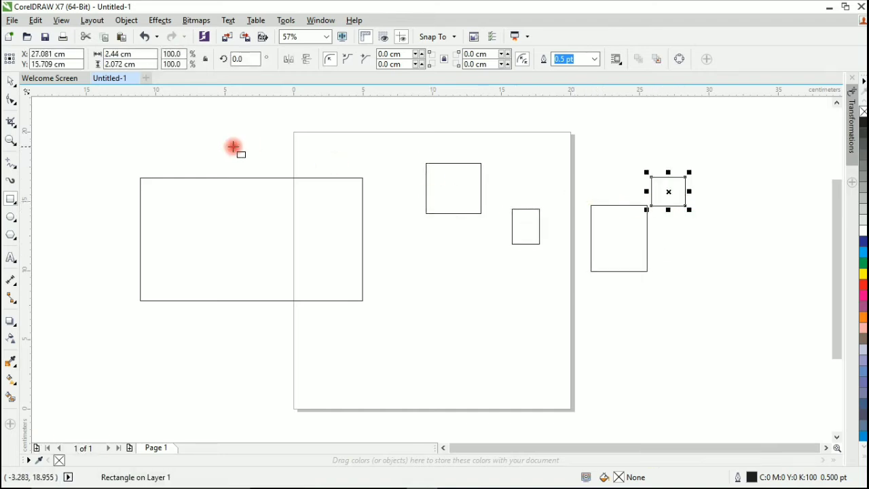
- Select the four small rectangles together and delete them, keeping the large rectangle
left_click(12, 82)
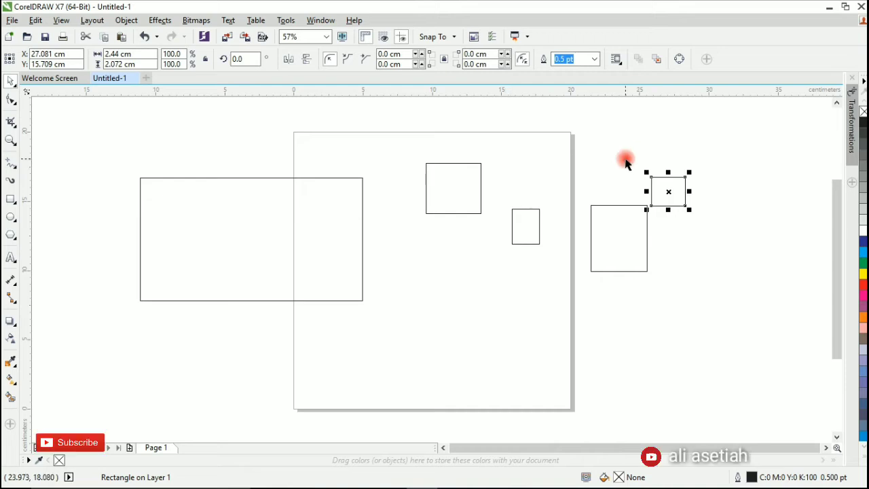
left_click(587, 163)
left_click_drag(398, 116, 727, 332)
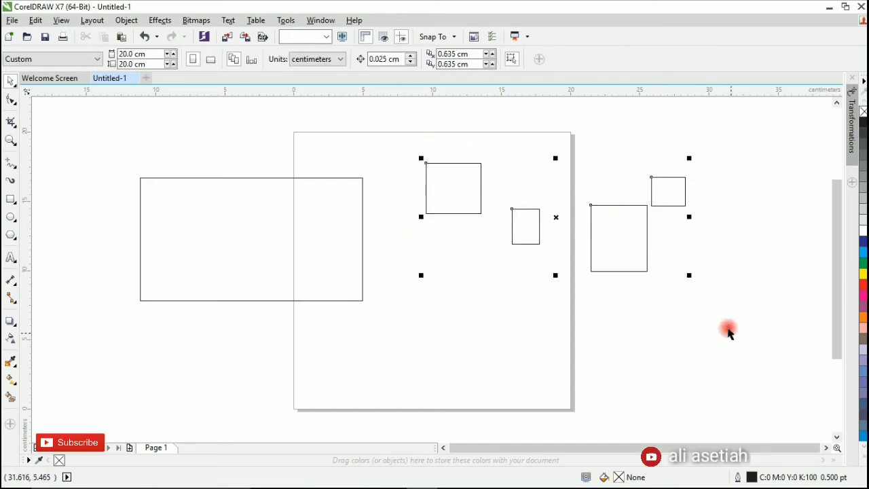
right_click(622, 234)
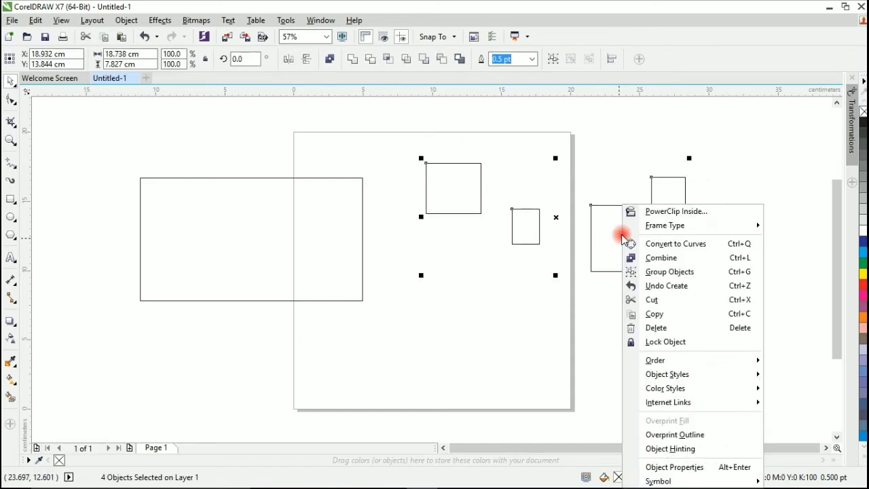
left_click(655, 313)
key("Delete")
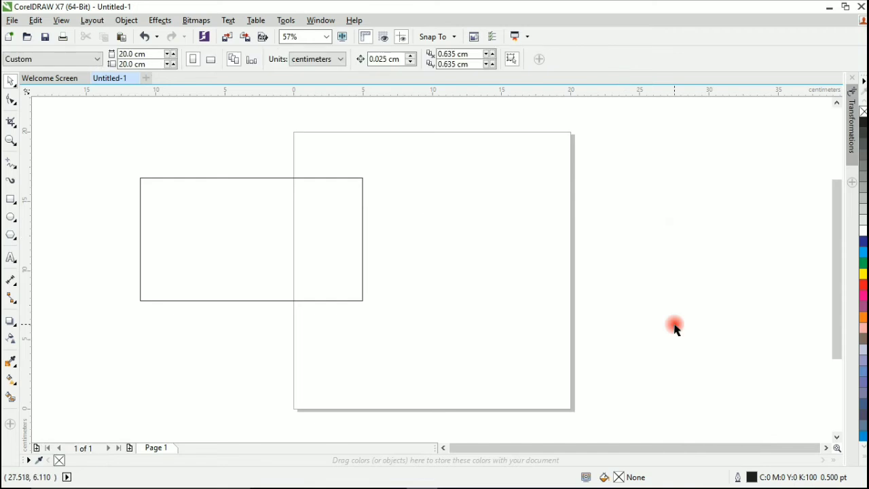
- Move the large rectangle fully onto the page, centred at about X 9.31 cm, Y 12.58 cm
left_click(320, 189)
left_click_drag(236, 222, 408, 217)
left_click(650, 159)
left_click(455, 197)
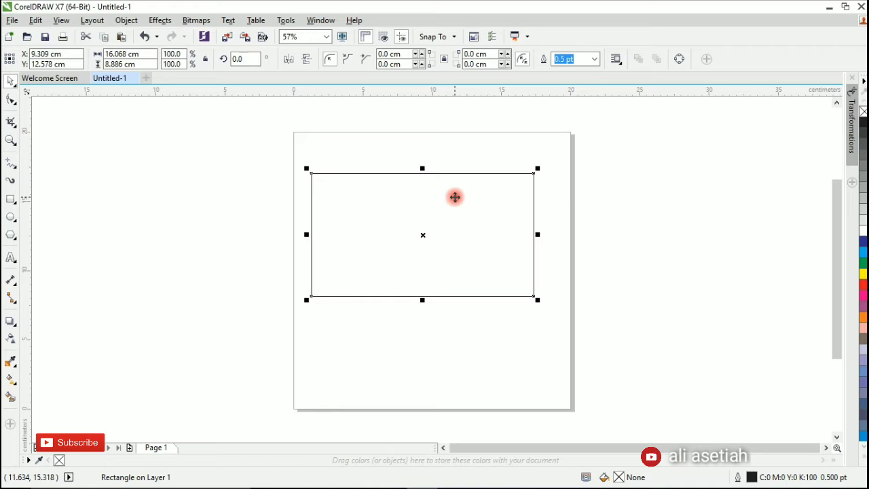
left_click(406, 143)
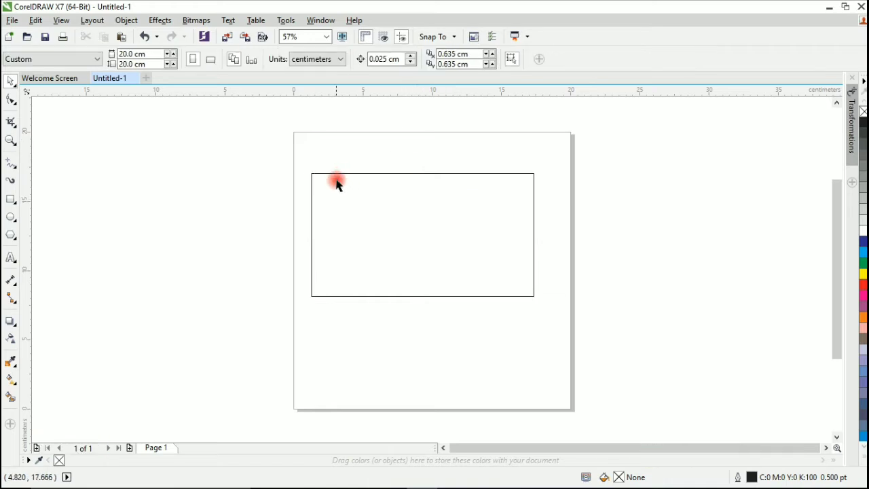
left_click(444, 225)
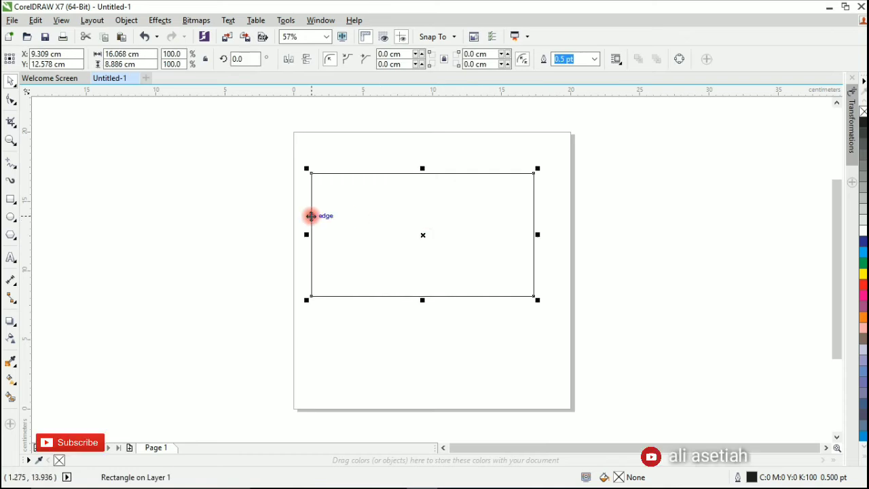
- Move the rectangle off the page to its left, centred at about X -9.57 cm, Y 11.84 cm
left_click_drag(363, 197, 104, 206)
left_click(143, 190)
left_click(161, 237)
left_click(184, 179)
left_click(248, 220)
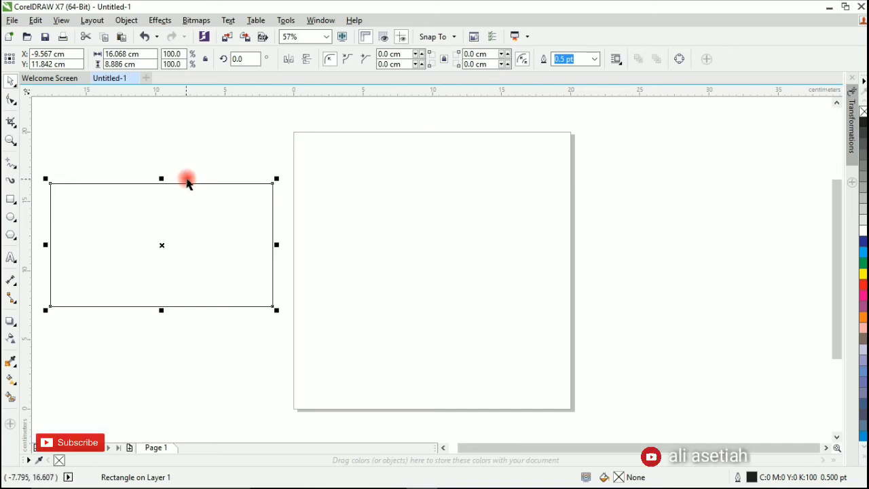
- Reduce the rectangle's height to about 6.81 cm by lowering its upper edge, keeping the width
left_click(199, 169)
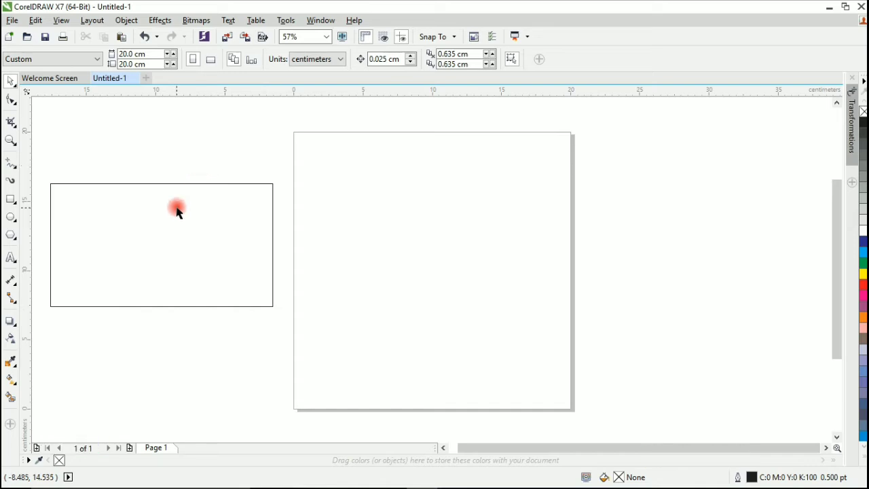
left_click(210, 205)
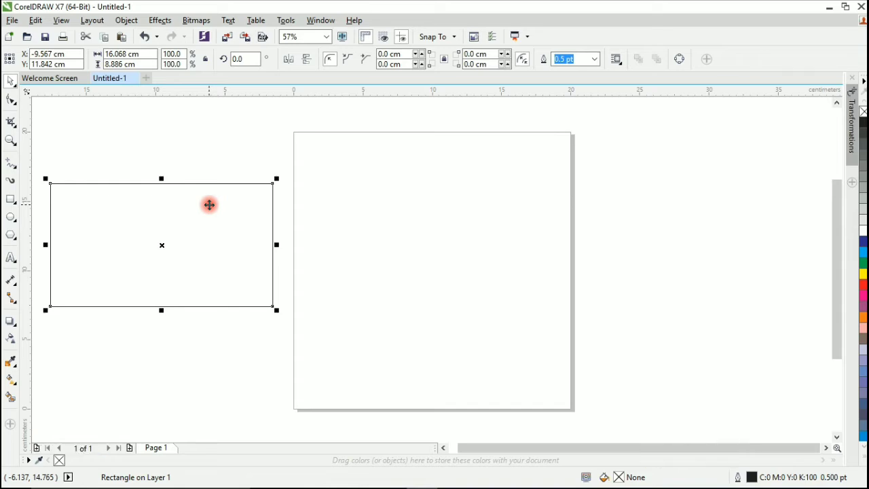
left_click(210, 153)
left_click(169, 207)
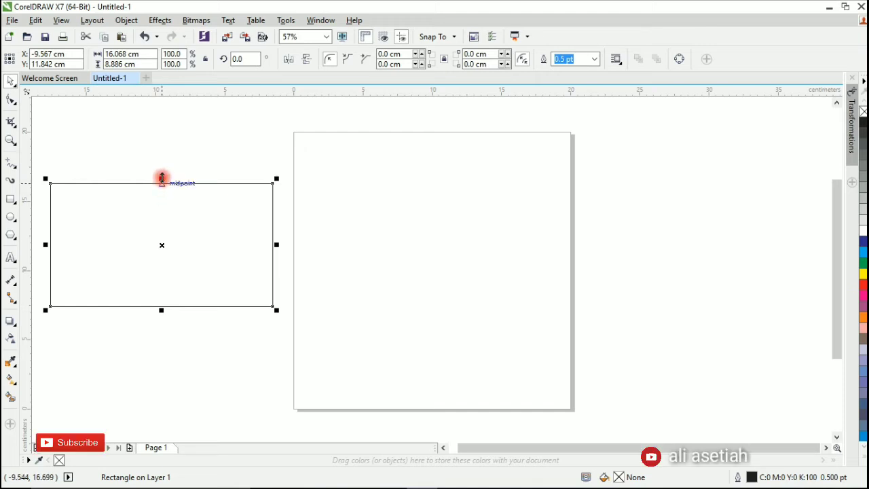
left_click(235, 163)
left_click(210, 200)
left_click_drag(162, 177, 161, 175)
left_click_drag(161, 175, 174, 205)
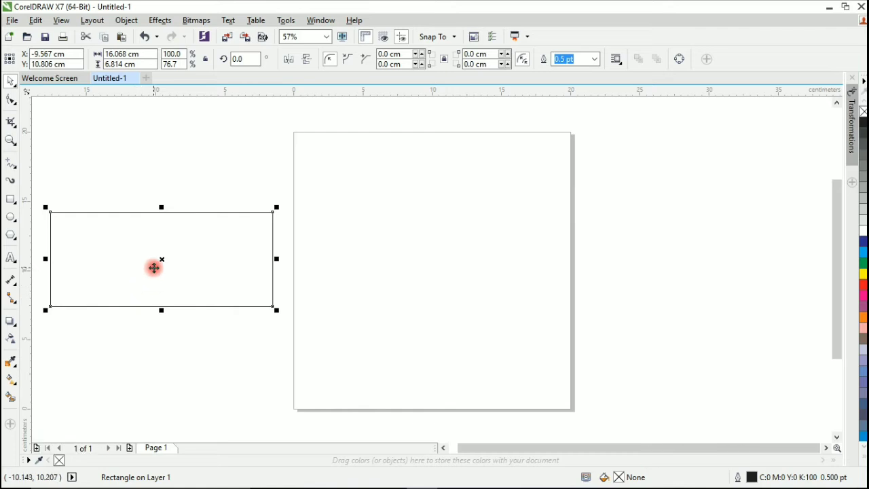
- Enlarge the rectangle proportionally from its lower-right corner to about 36.23 by 15.37 cm and move it up to about X 0.61 cm, Y 9.06 cm
left_click(360, 291)
left_click(271, 296)
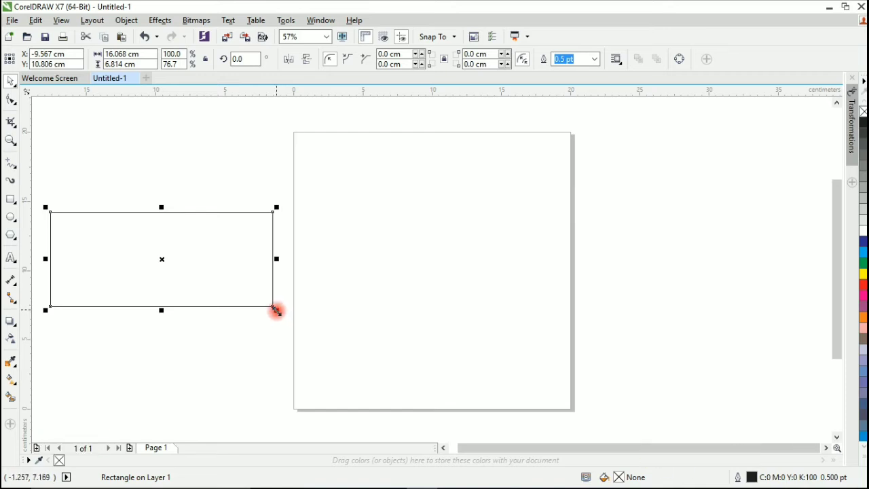
left_click_drag(275, 307, 555, 403)
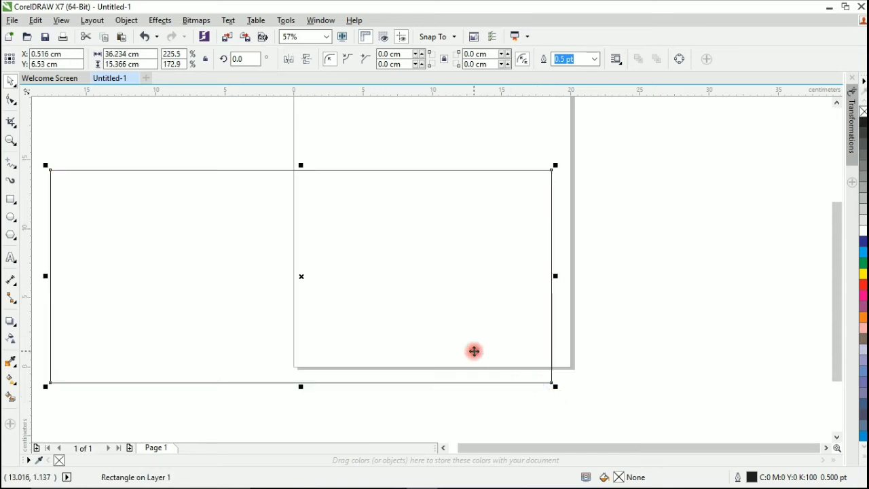
left_click_drag(835, 230, 835, 211)
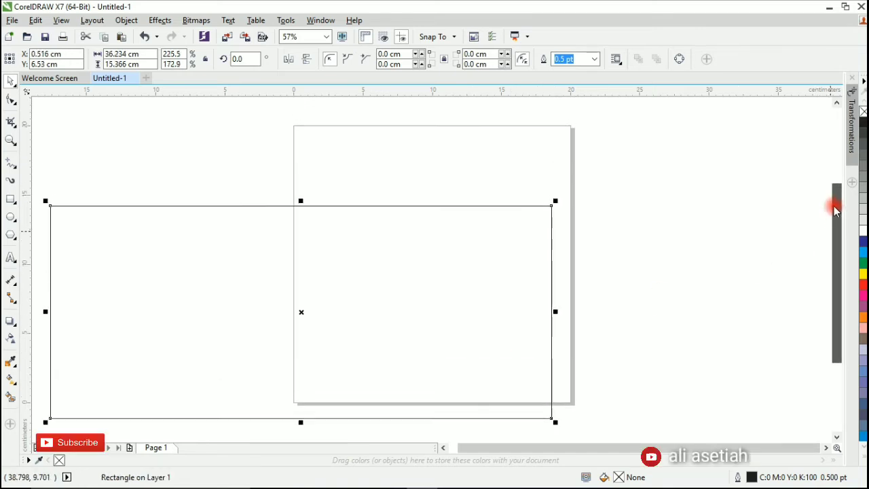
left_click_drag(481, 289, 408, 262)
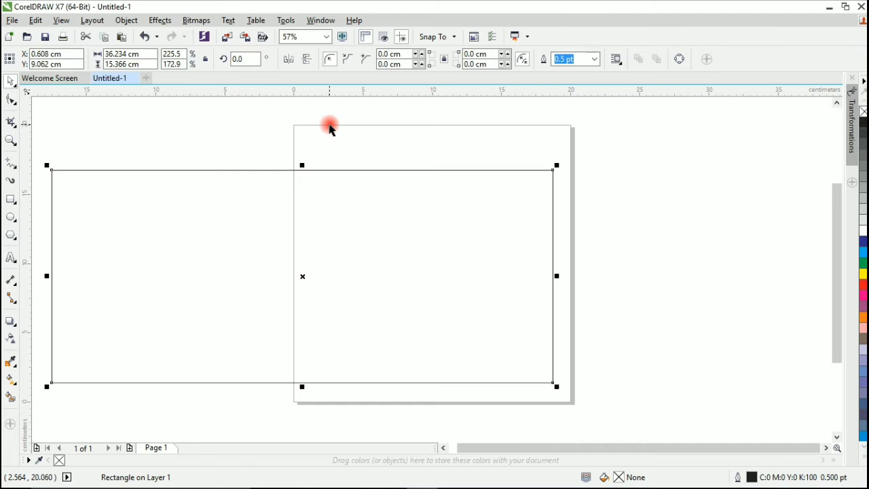
- Widen the rectangle to about 37.48 cm by extending its right edge to the page's right border
left_click(628, 175)
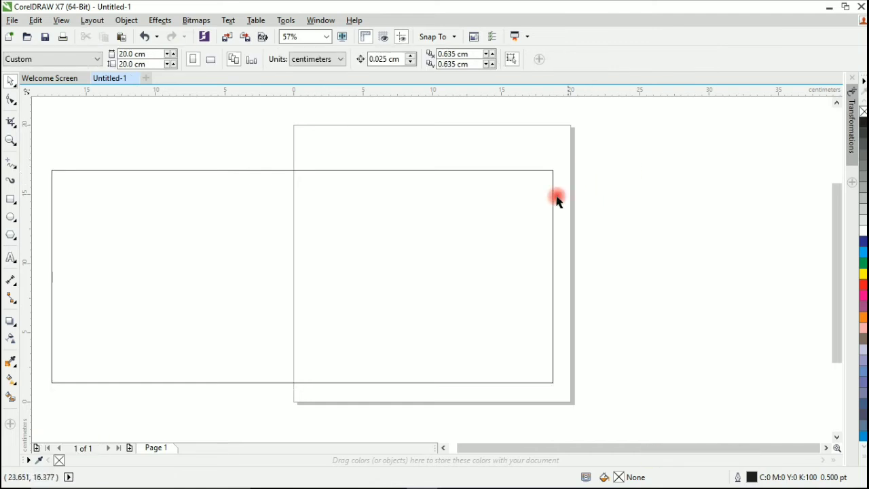
left_click(503, 216)
left_click_drag(555, 276, 578, 277)
left_click(632, 260)
left_click(414, 255)
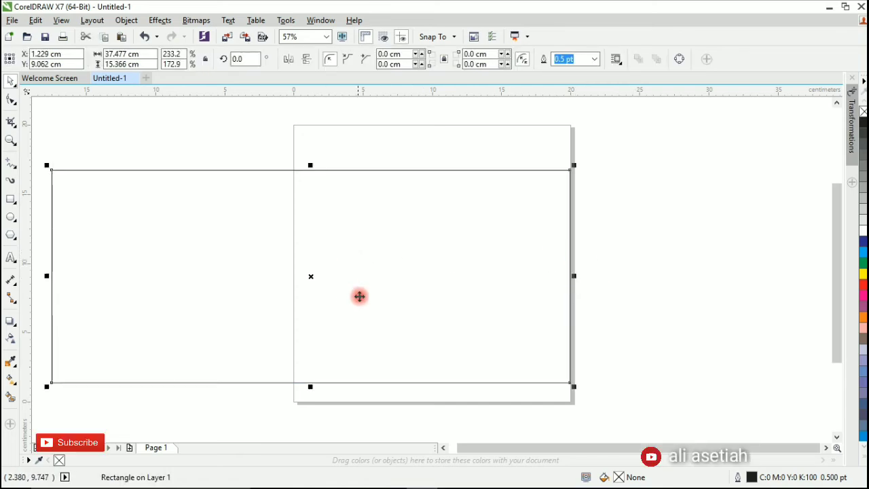
- Stretch the rectangle's lower and upper edges to the page borders and pull in its left edge, giving about 20.35 by 20.03 cm
left_click_drag(310, 389, 309, 405)
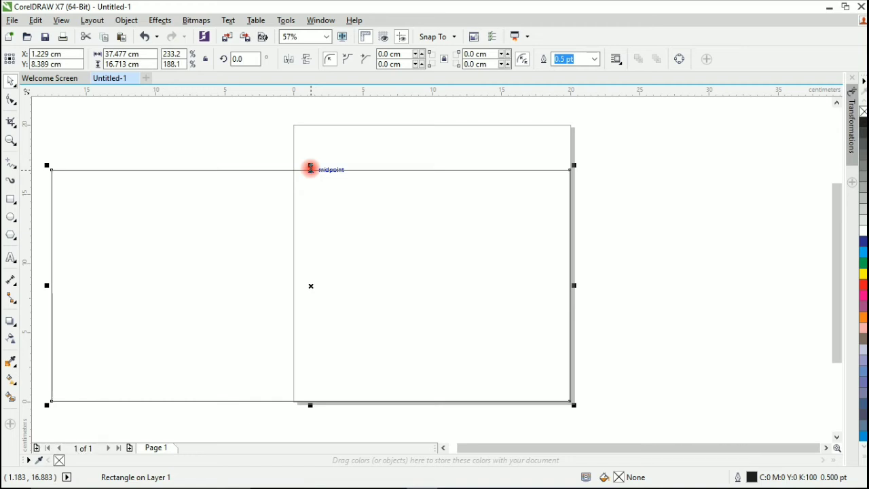
left_click_drag(310, 168, 317, 124)
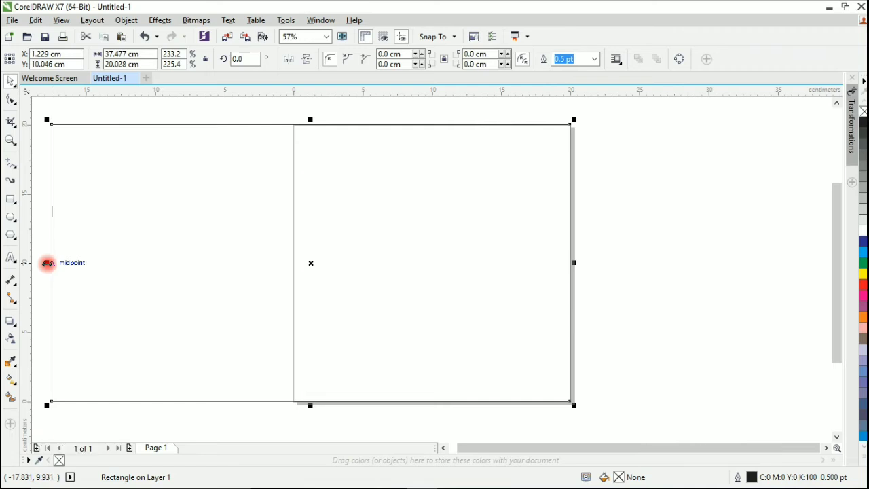
left_click_drag(47, 263, 290, 270)
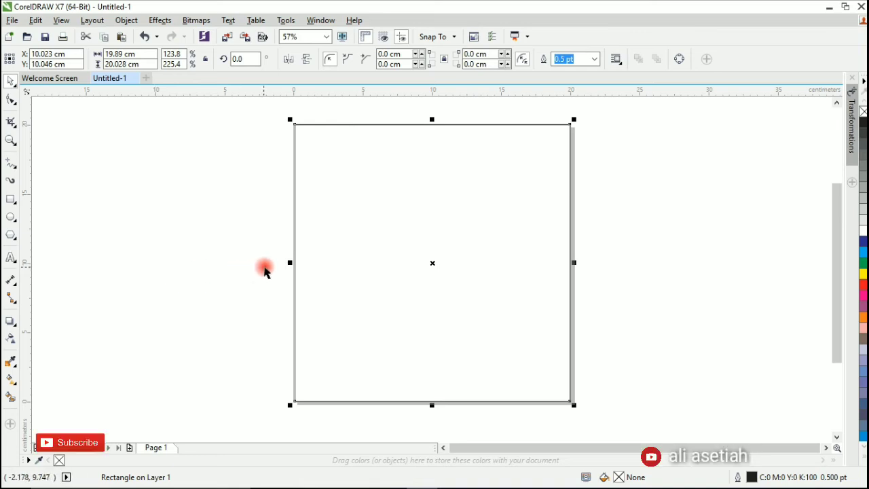
left_click_drag(291, 262, 285, 264)
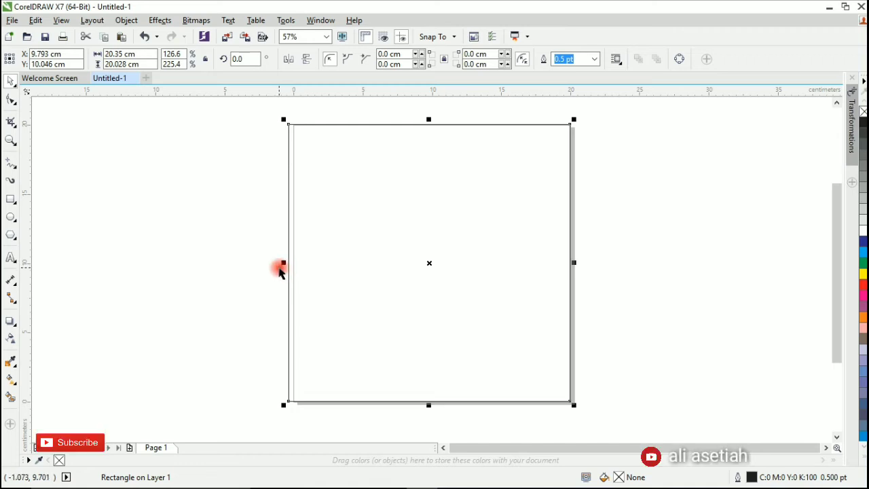
- Move the rectangle partly off the page's right side, centred at about X 23.97 cm, Y 10.32 cm, and compare its properties with the page's
left_click_drag(334, 264, 533, 258)
left_click(416, 270)
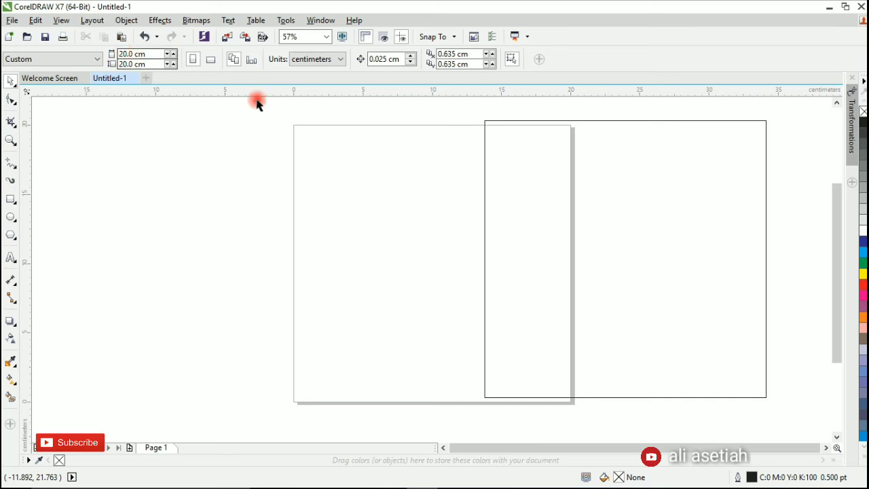
left_click(552, 152)
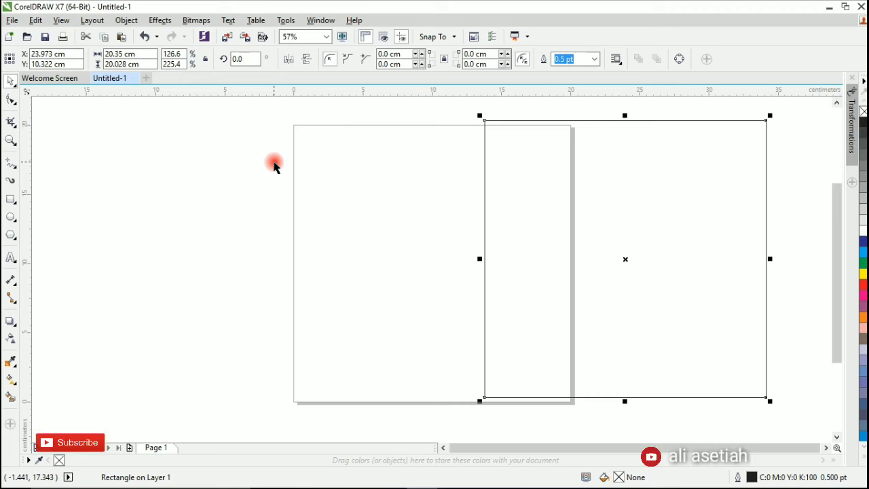
left_click(275, 166)
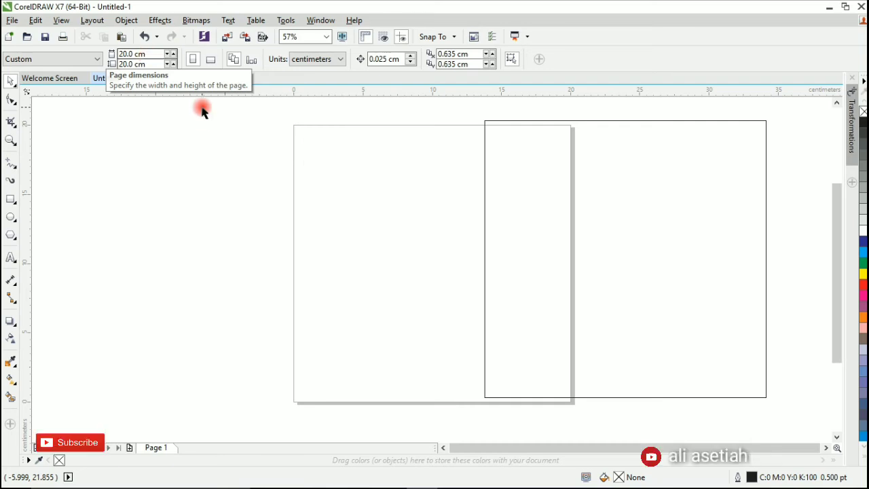
left_click(570, 165)
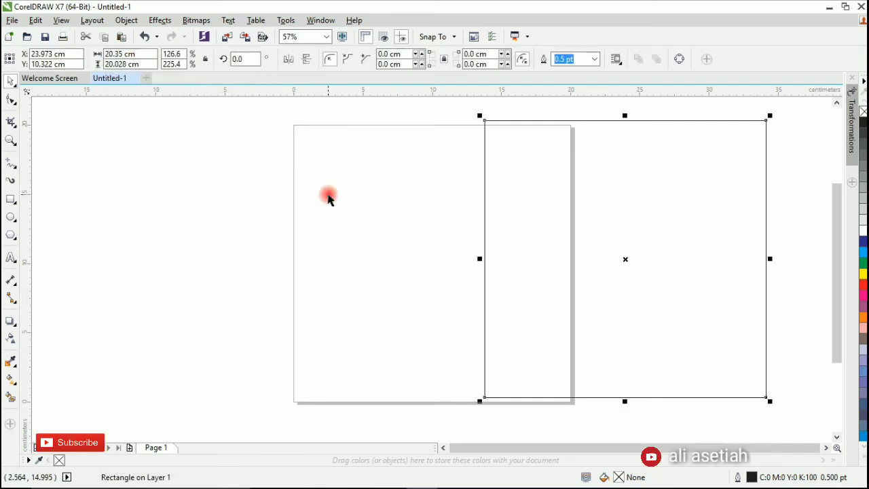
left_click(325, 194)
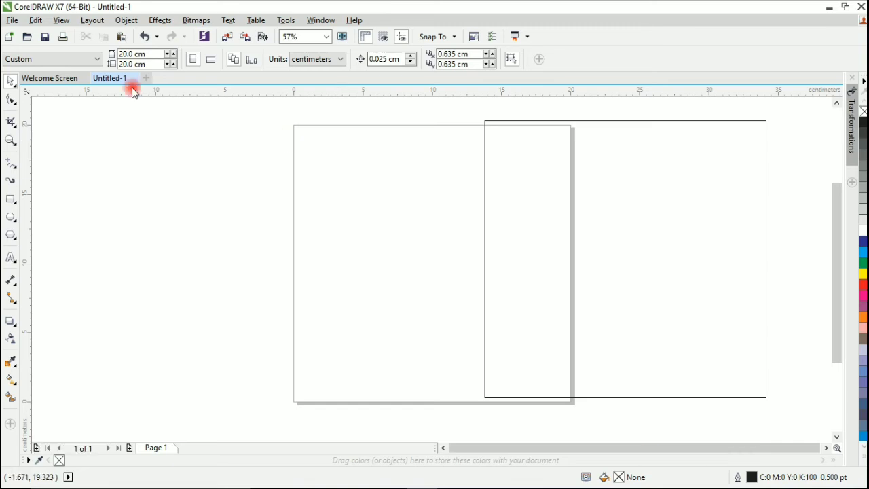
- Set the rectangle's width and height to exactly 20 cm each to match the page dimensions
left_click(643, 208)
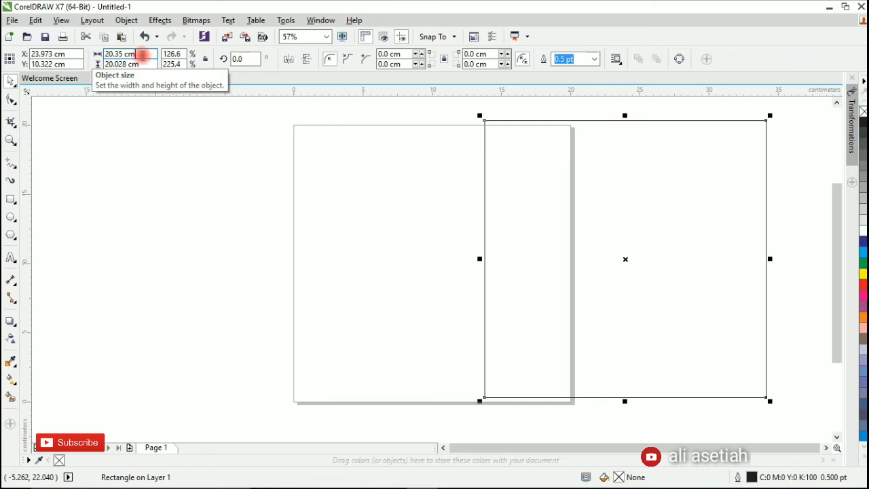
left_click(136, 53)
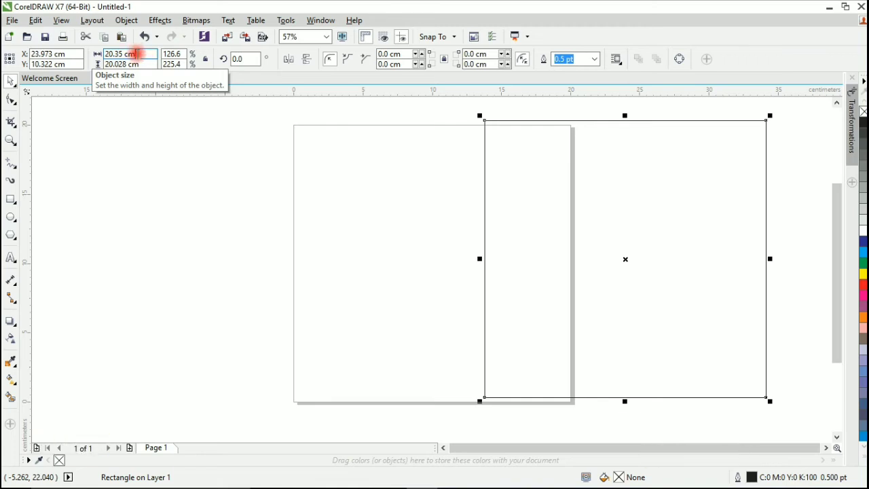
left_click_drag(137, 54, 100, 58)
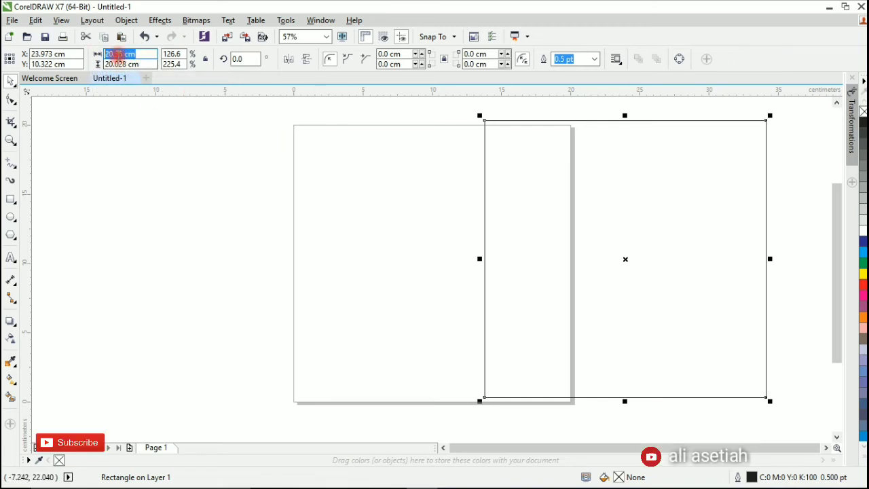
right_click(117, 58)
left_click(113, 55)
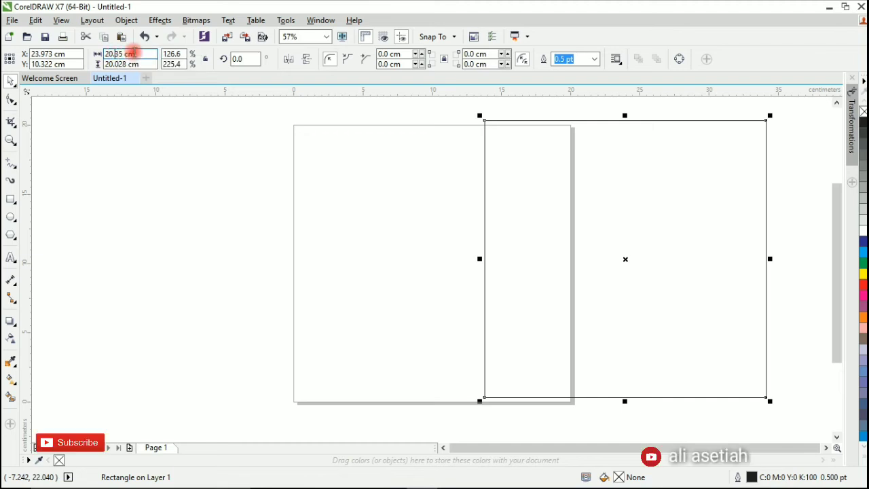
left_click_drag(140, 54, 107, 55)
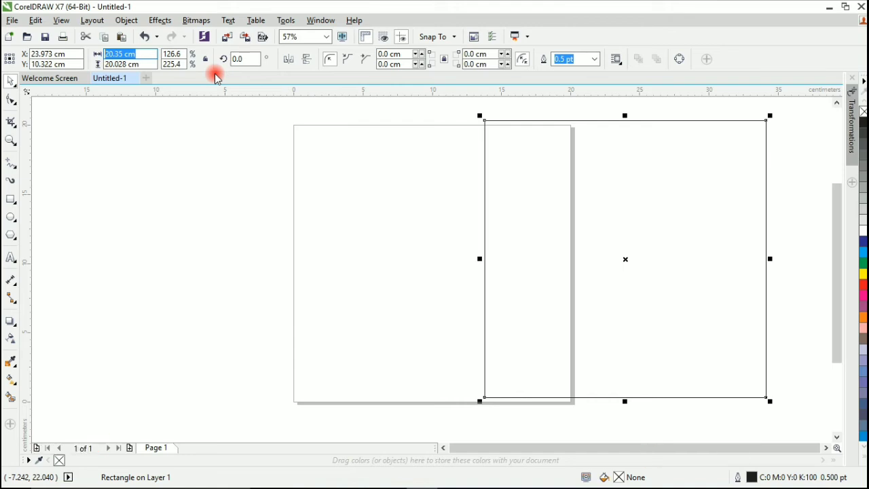
key("BackSpace")
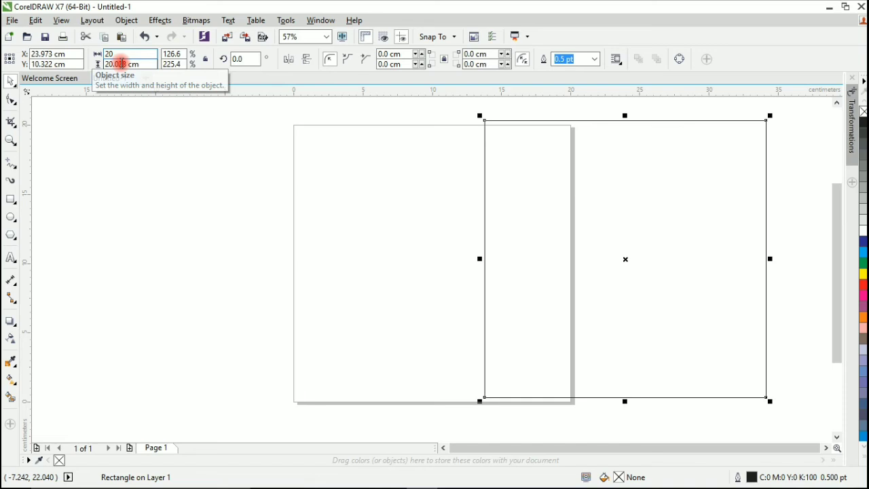
left_click(123, 64)
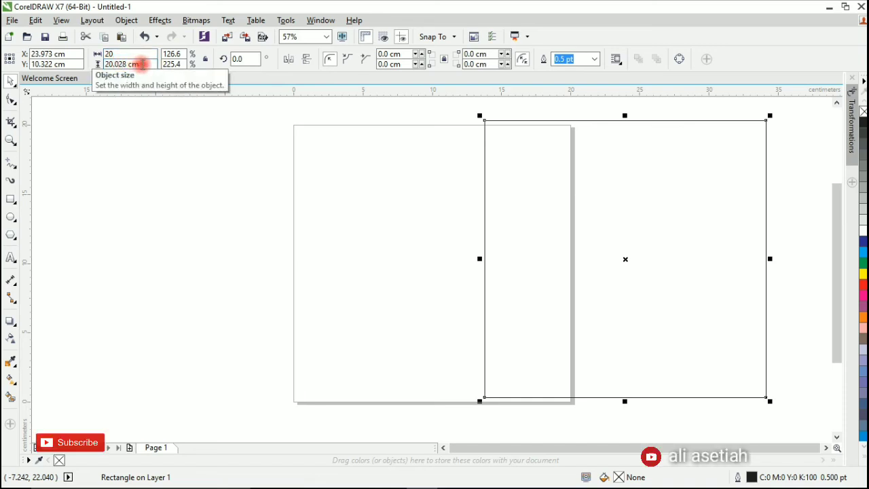
left_click_drag(144, 64, 100, 62)
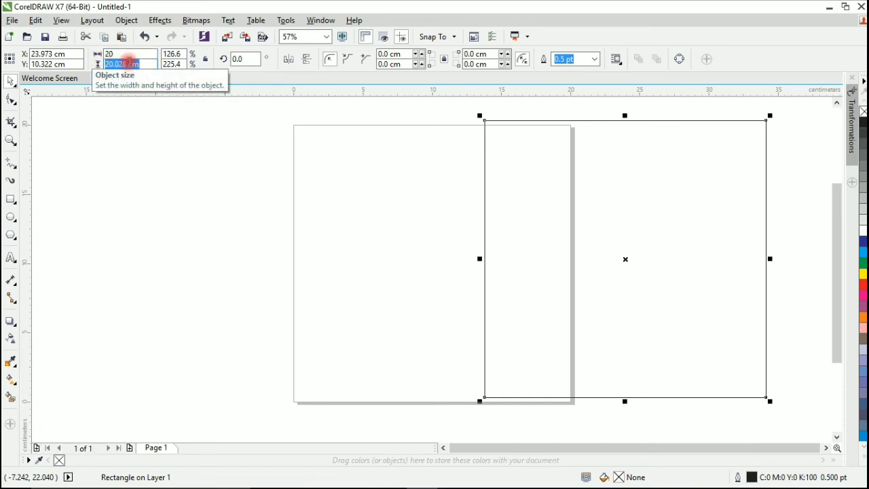
type("20")
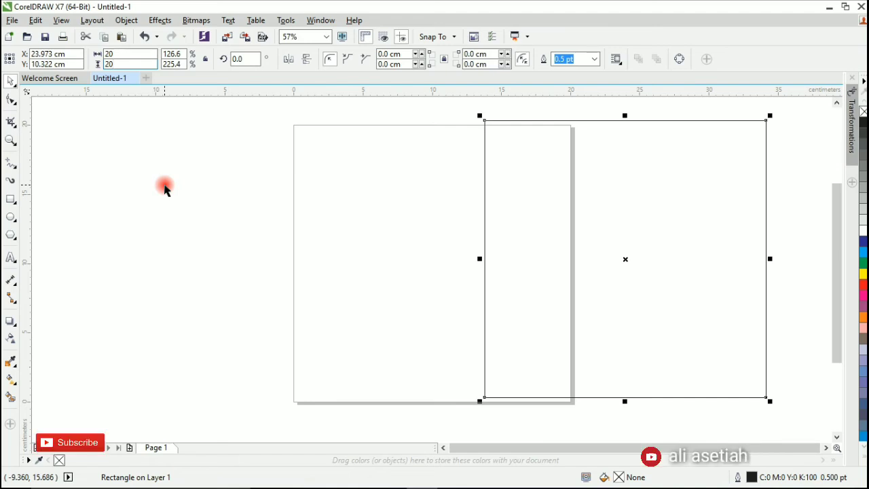
left_click(164, 188)
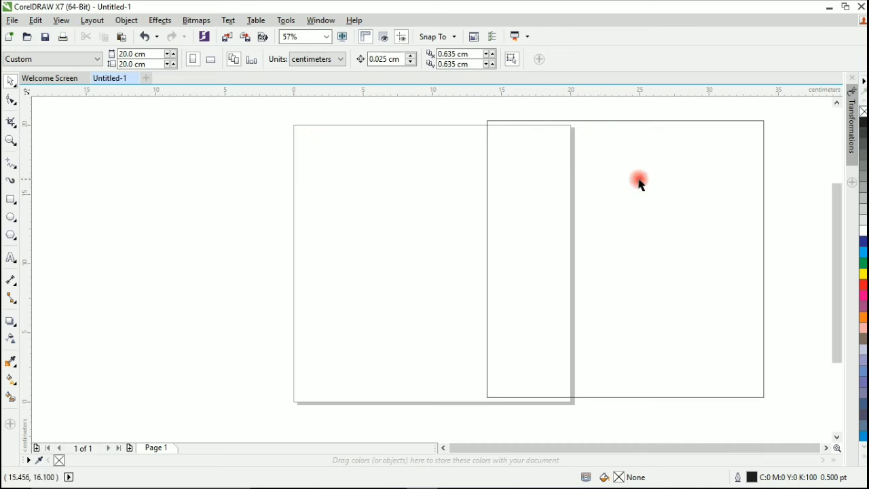
- Move the 20 cm square across the page and back off its right side, centred at about X 28.44 cm, Y 10.41 cm
left_click(125, 53)
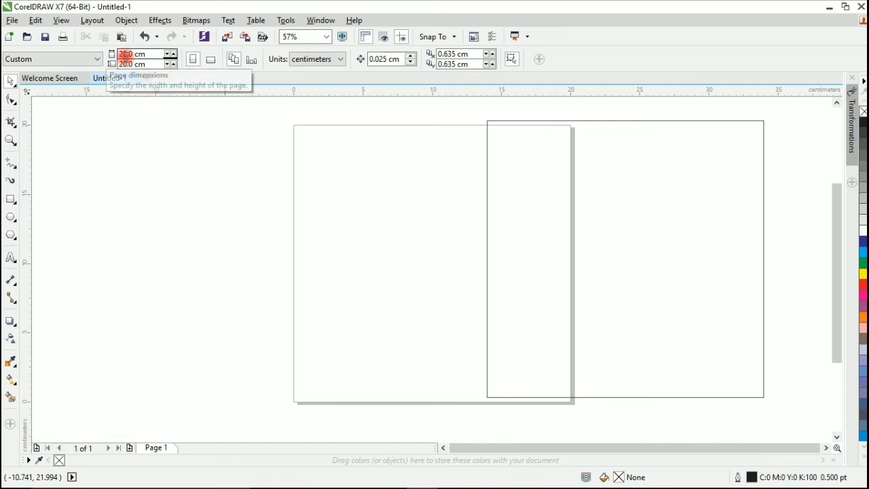
left_click(747, 225)
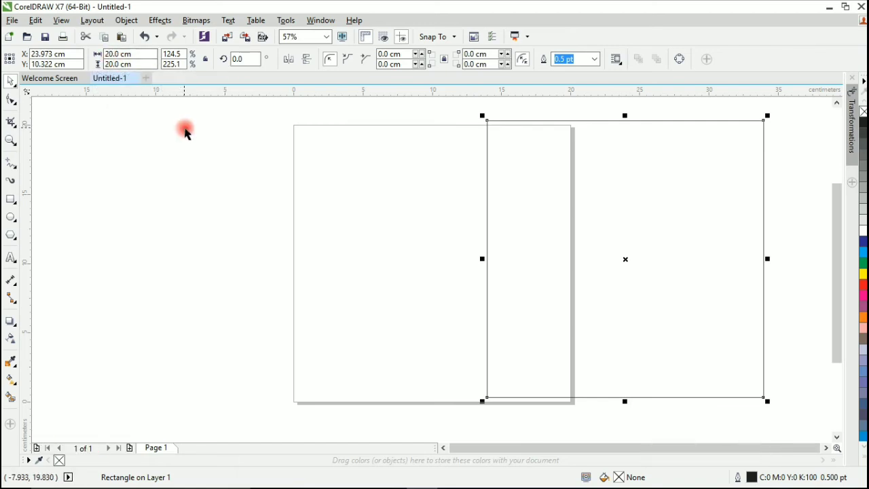
left_click(333, 262)
left_click(613, 238)
left_click_drag(613, 238, 421, 243)
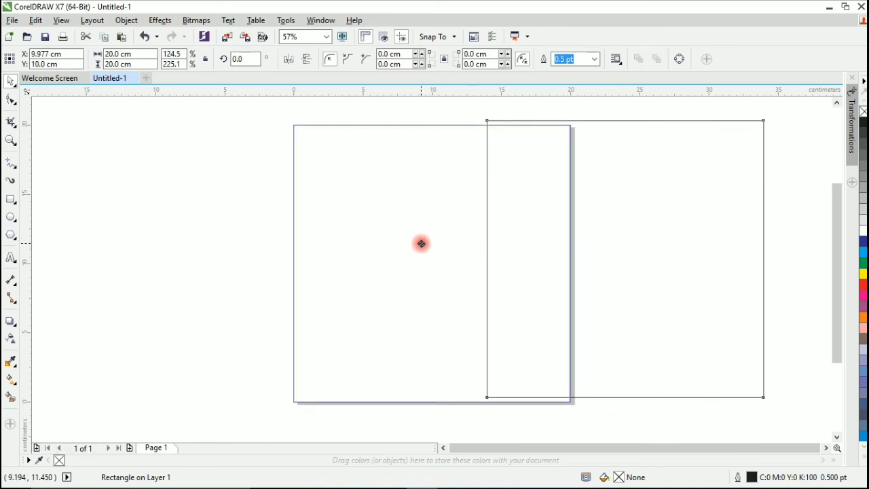
left_click_drag(421, 243, 676, 238)
left_click(251, 219)
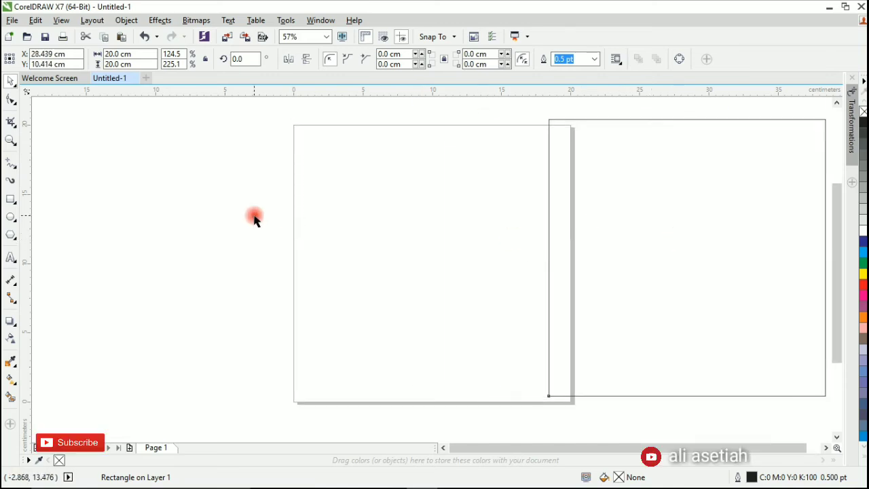
- Centre the square exactly on the page at X 10 cm, Y 10 cm and deselect it
left_click(612, 190)
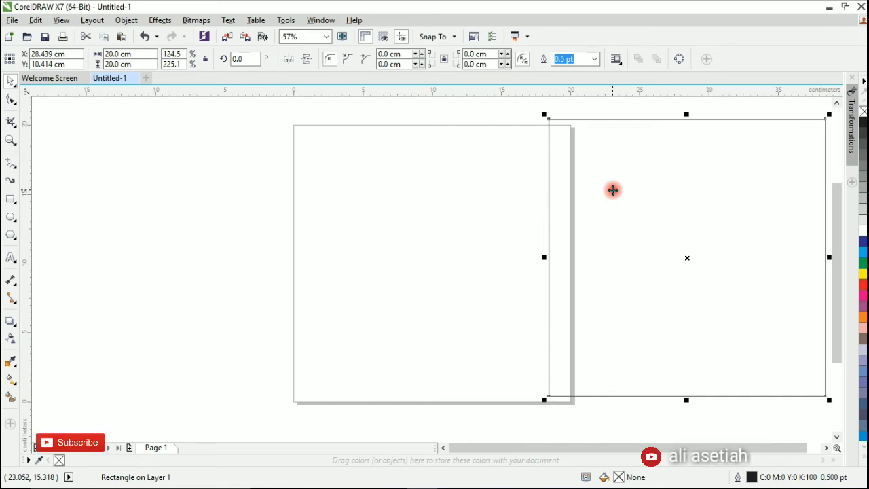
key("p")
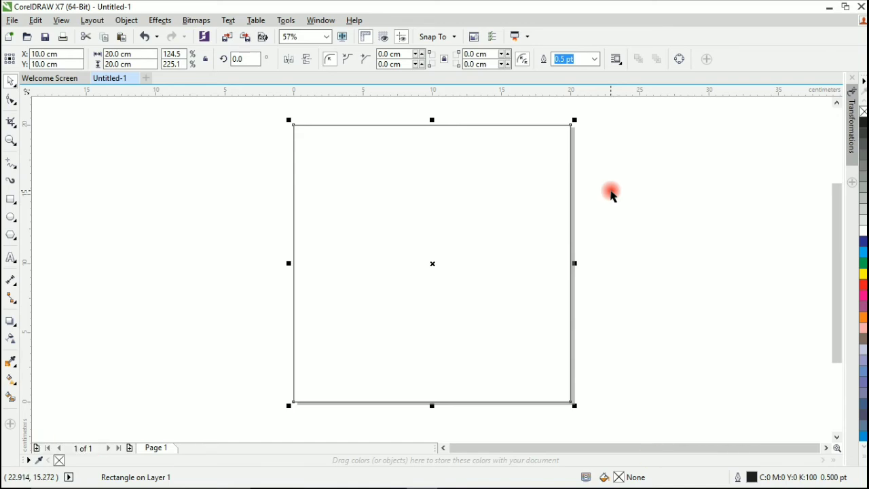
left_click(611, 195)
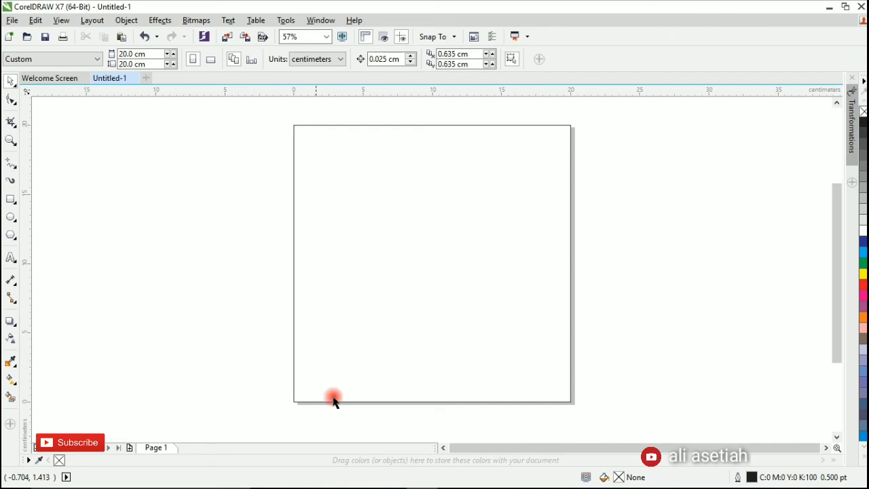
- Examine at higher magnification how the square's outline lines up with the page border, and return to a view of the whole page
scroll(535, 125, "up", 2)
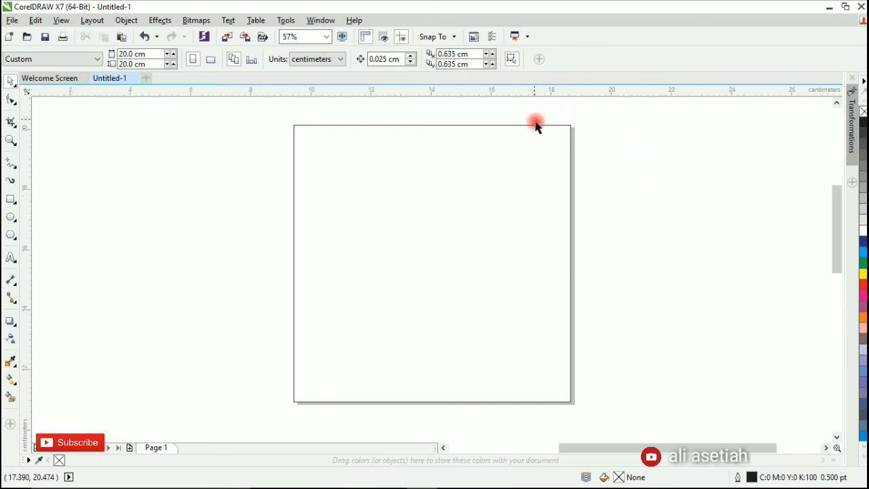
scroll(535, 126, "up", 10)
scroll(570, 344, "down", 9)
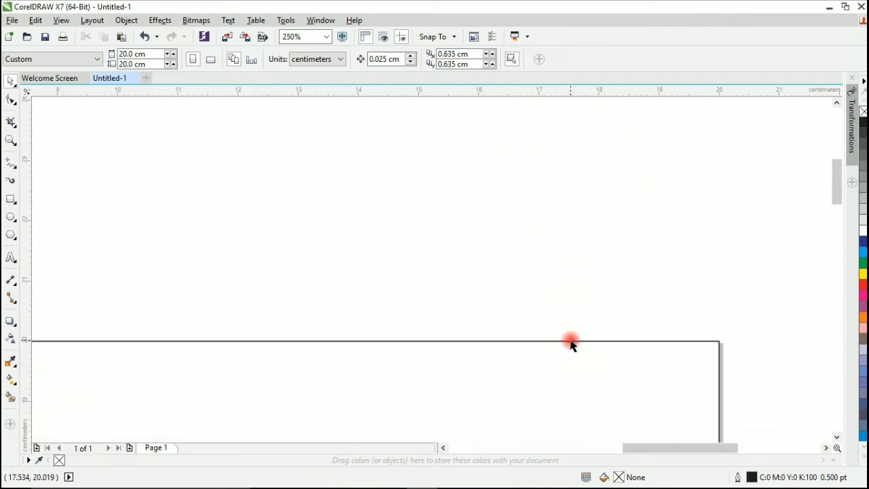
scroll(570, 344, "down", 5)
left_click(322, 37)
left_click(323, 38)
left_click(319, 52)
left_click(329, 38)
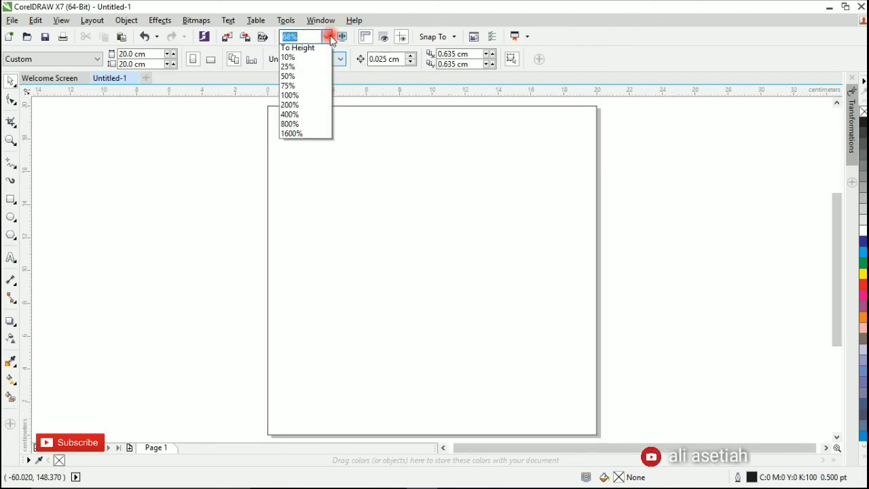
left_click(316, 56)
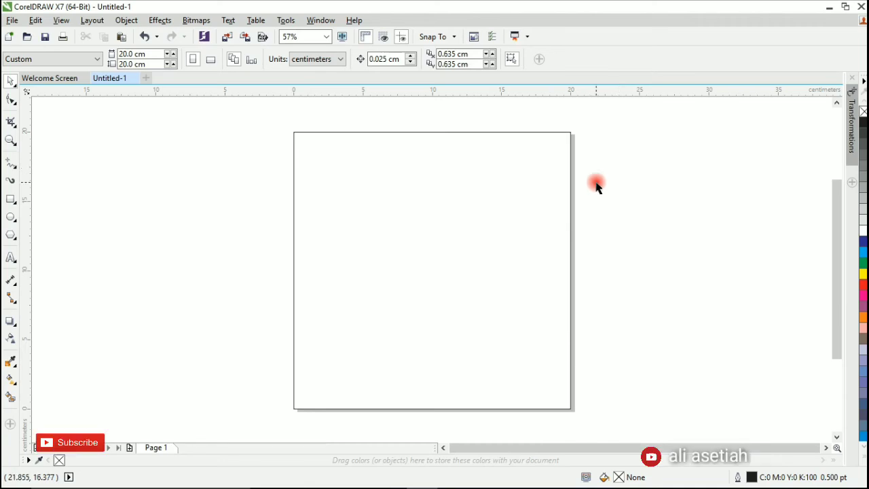
- Shrink the square proportionally from its upper-right corner to about 4.54 by 4.54 cm and centre it on the page
left_click(527, 175)
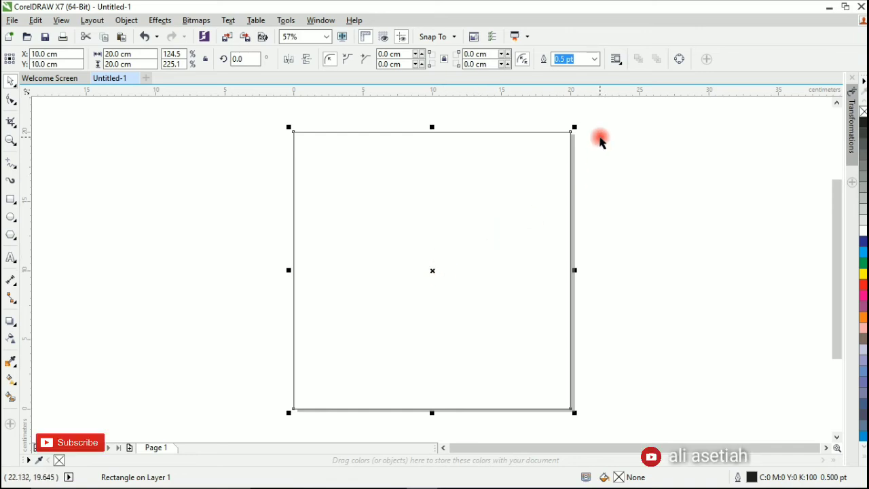
left_click_drag(574, 127, 365, 348)
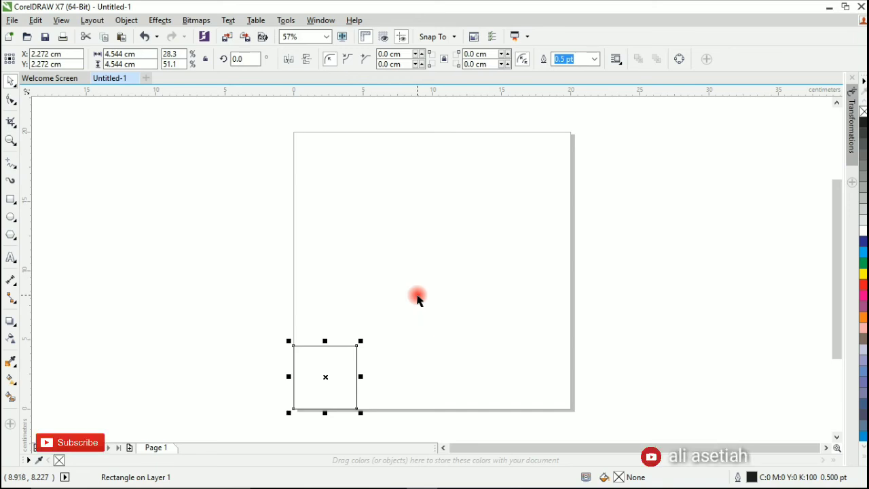
key("p")
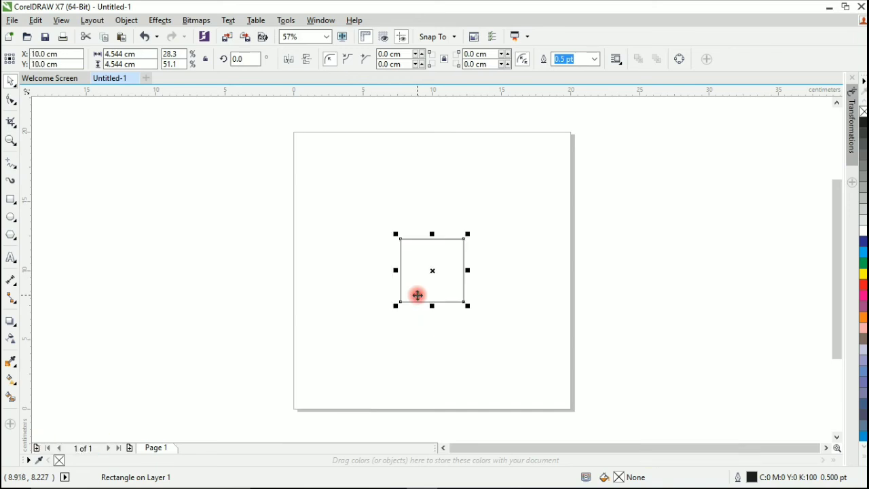
- Draw a rectangle about 20.99 by 8.15 cm across the upper part of the page and delete it
left_click(671, 254)
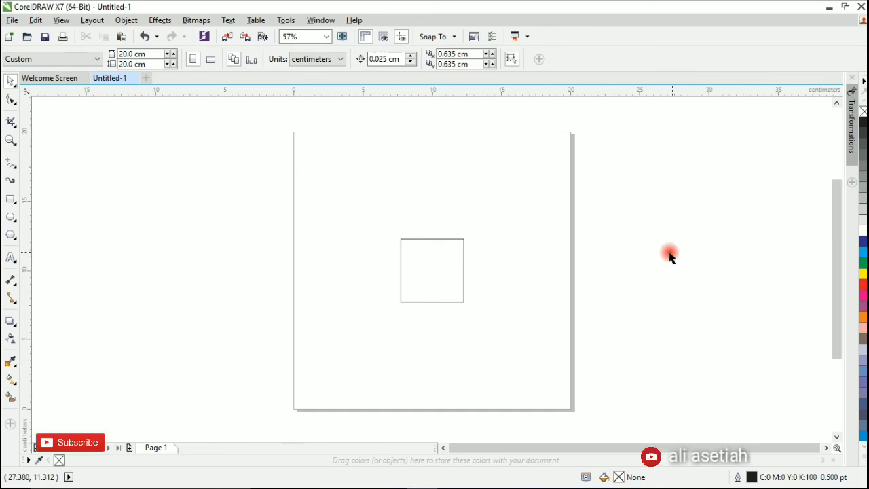
left_click(22, 202)
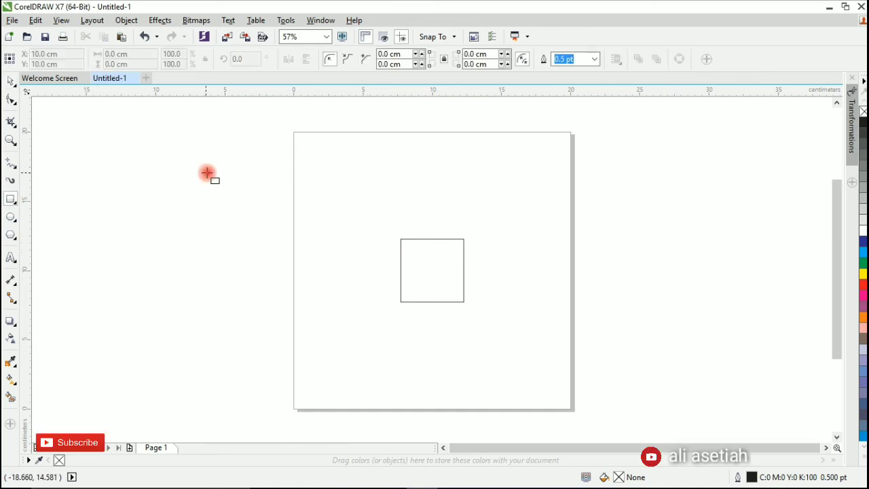
mouse_move(294, 131)
left_mouse_down()
mouse_move(483, 217)
mouse_move(585, 243)
left_mouse_up()
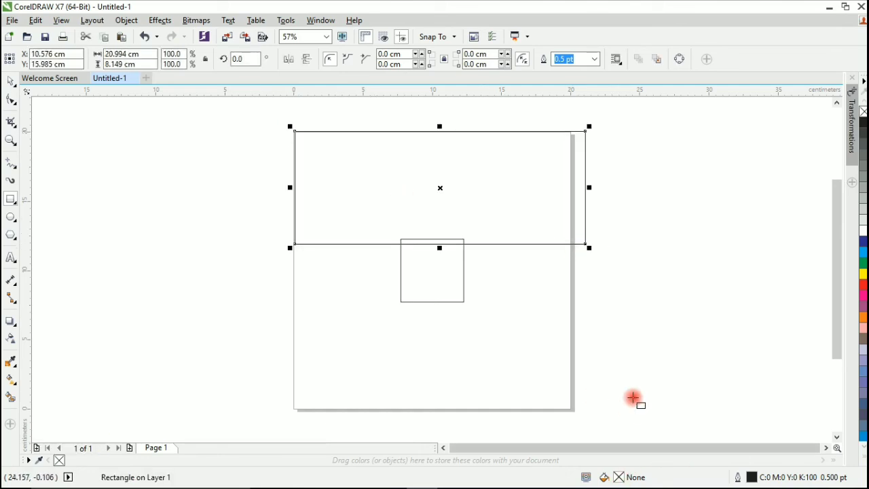
key("Delete")
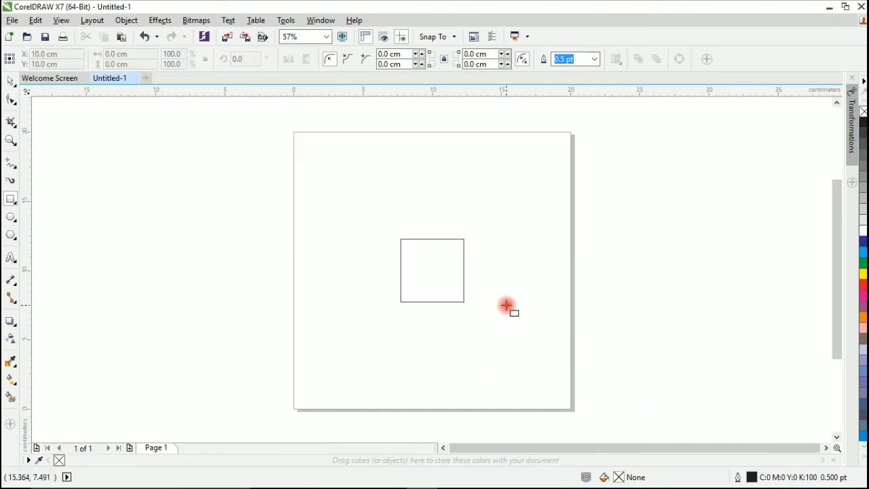
key("space")
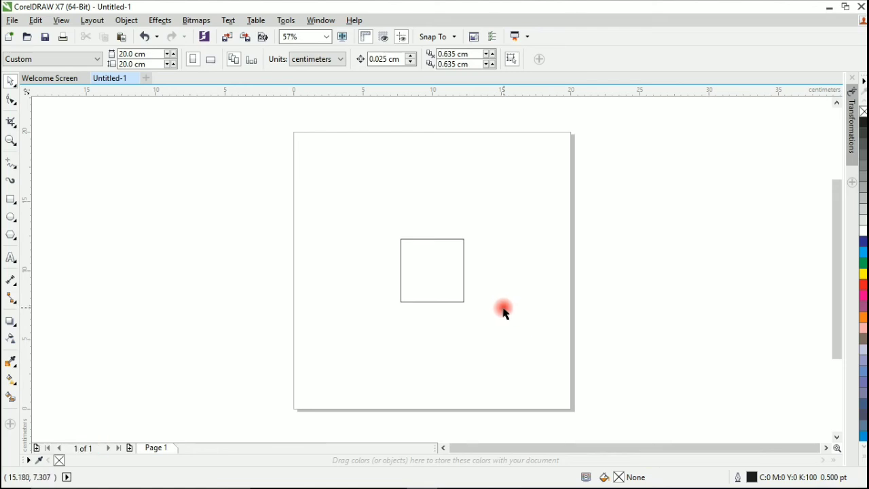
- Resize the square proportionally to about 12.47 by 12.47 cm and delete it from the page
left_click(464, 303)
left_click_drag(467, 306, 468, 283)
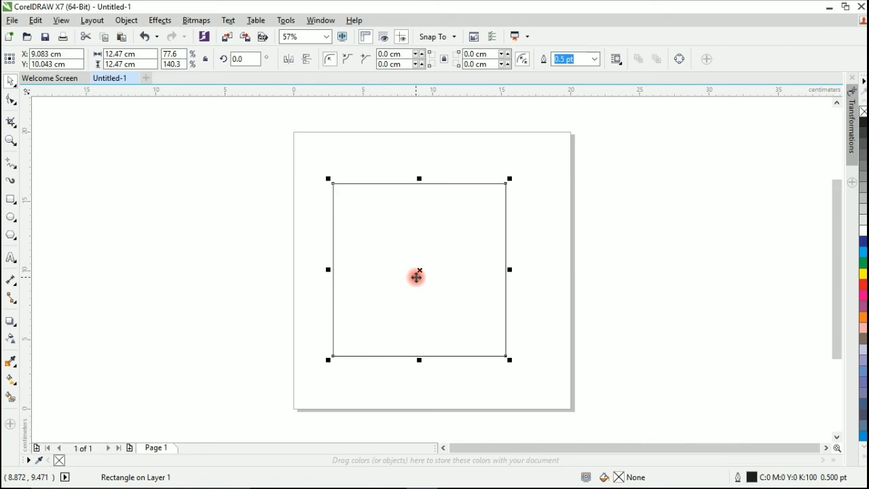
key("Delete")
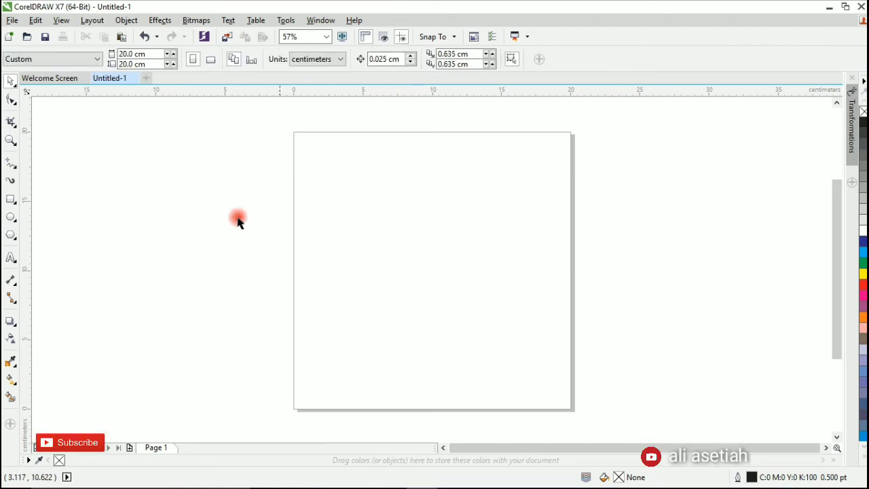
- Draw an ellipse about 13.72 by 11.6 cm overlapping the page's left border
left_click(8, 219)
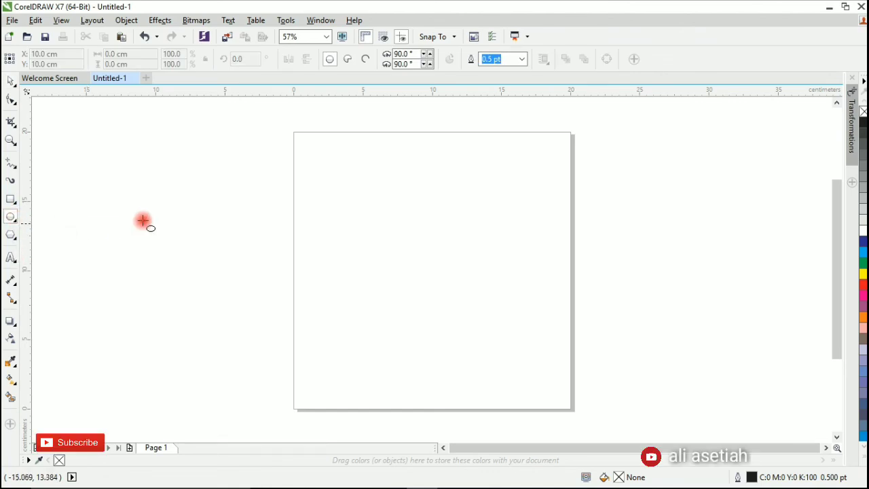
left_click(167, 142)
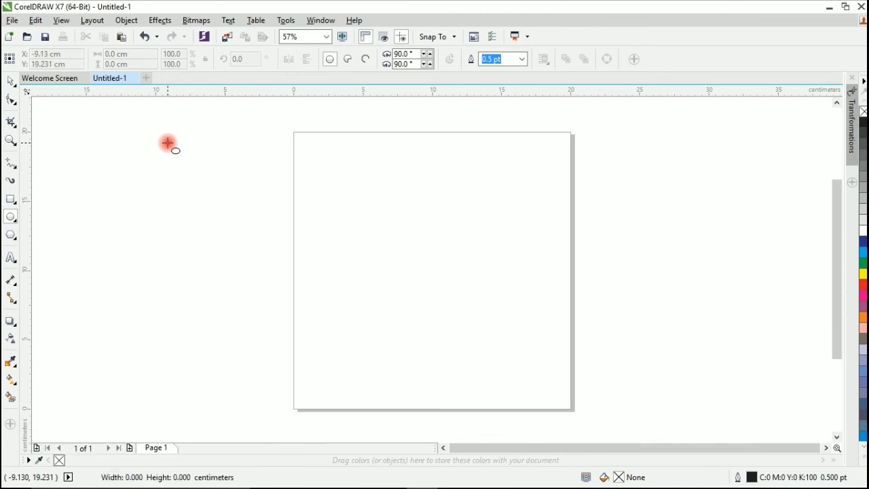
left_click_drag(167, 142, 358, 304)
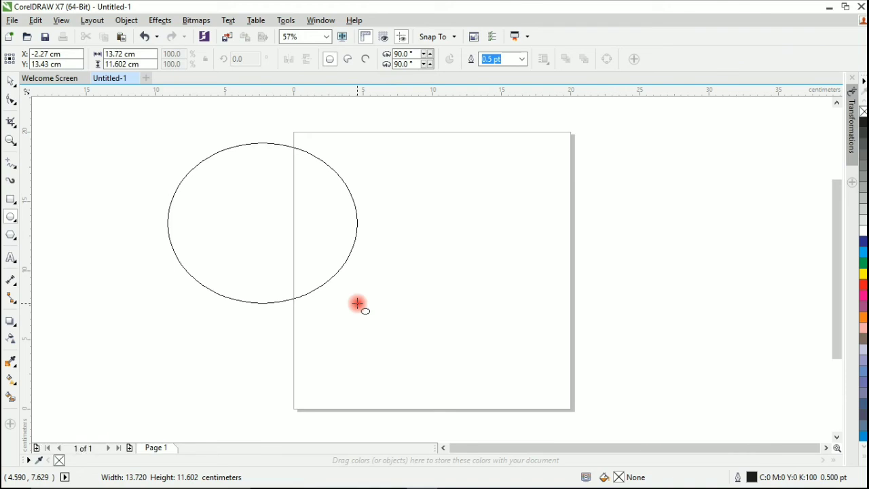
left_click_drag(358, 303, 358, 304)
left_click(10, 80)
key("Escape")
- Centre the ellipse on the page at X 10 cm, Y 10 cm, deselect it and select it again
left_click(338, 199)
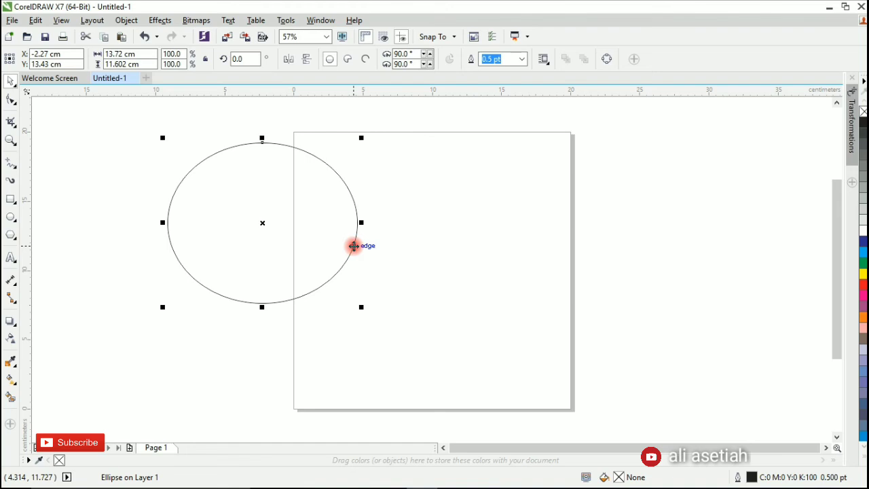
key("p")
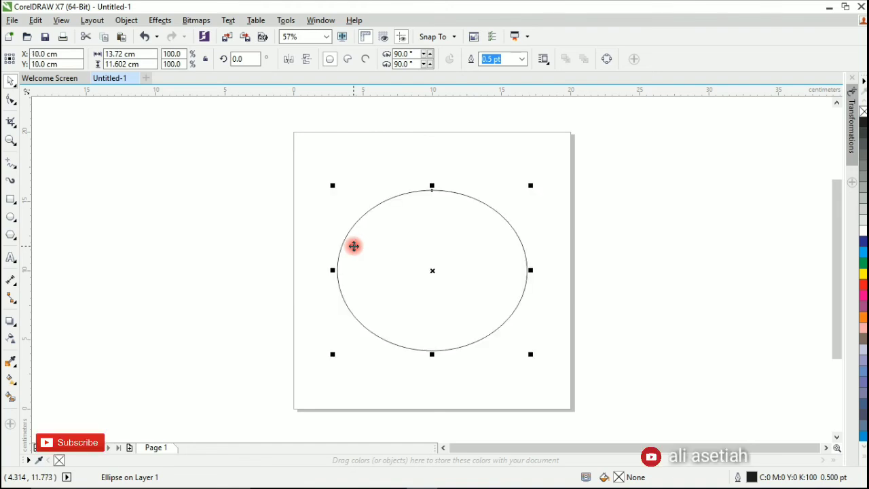
left_click(674, 175)
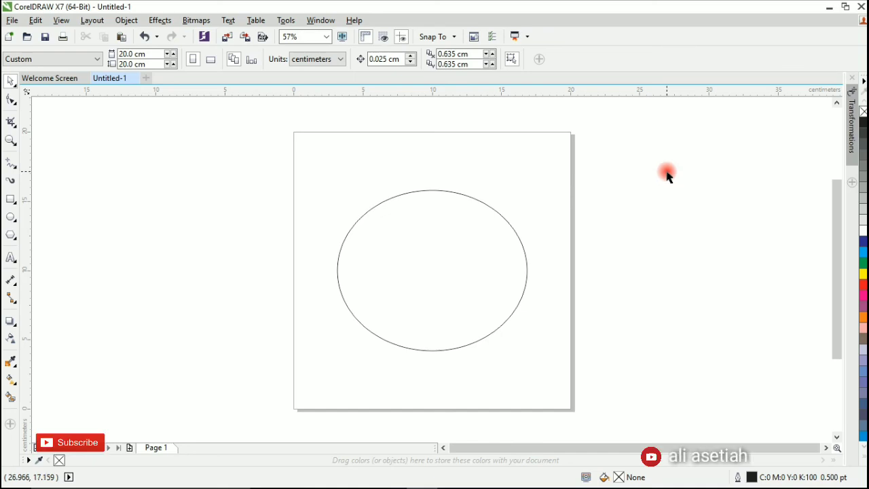
left_click(484, 205)
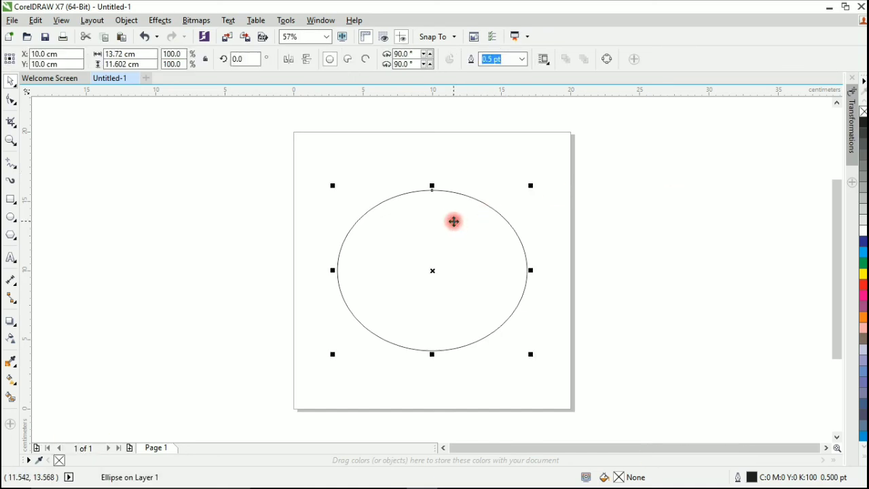